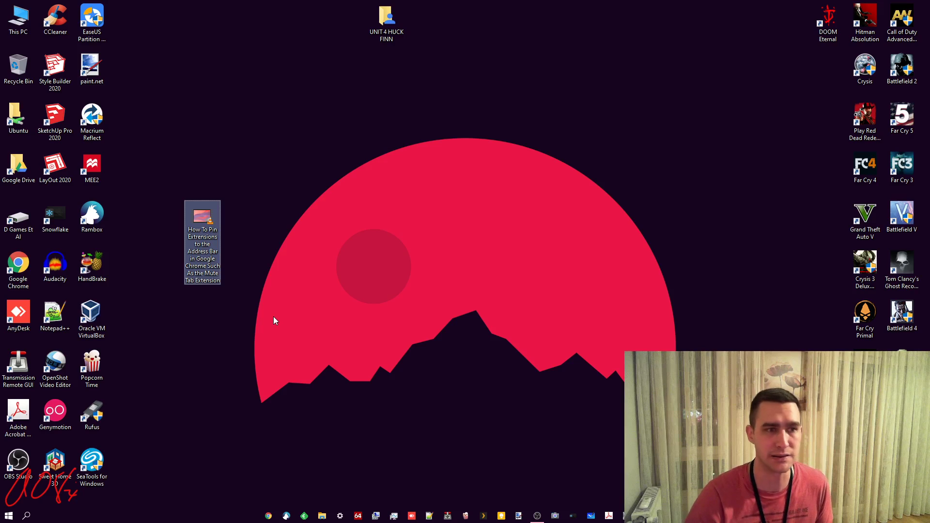
Step: Open the desktop video about pinning Chrome extensions in Photos, pause its playback and start the Trim tool
left_click(255, 208)
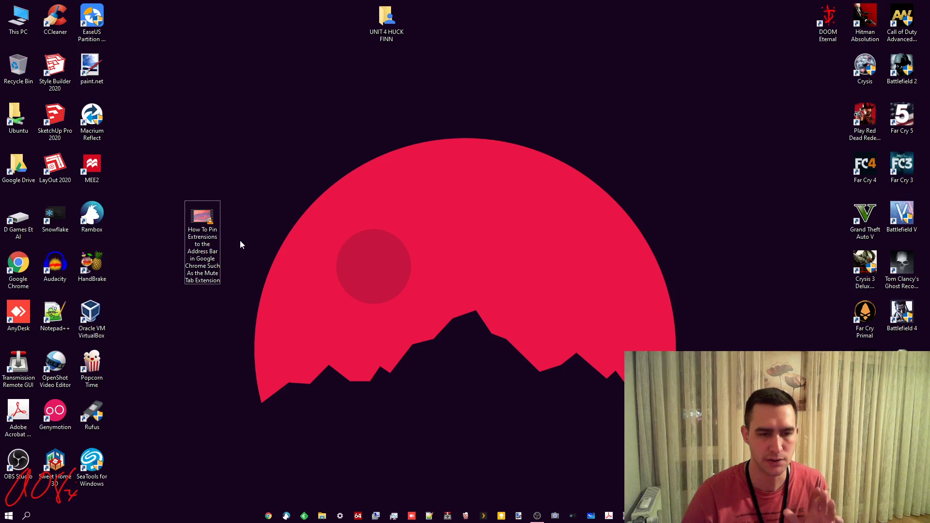
right_click(205, 219)
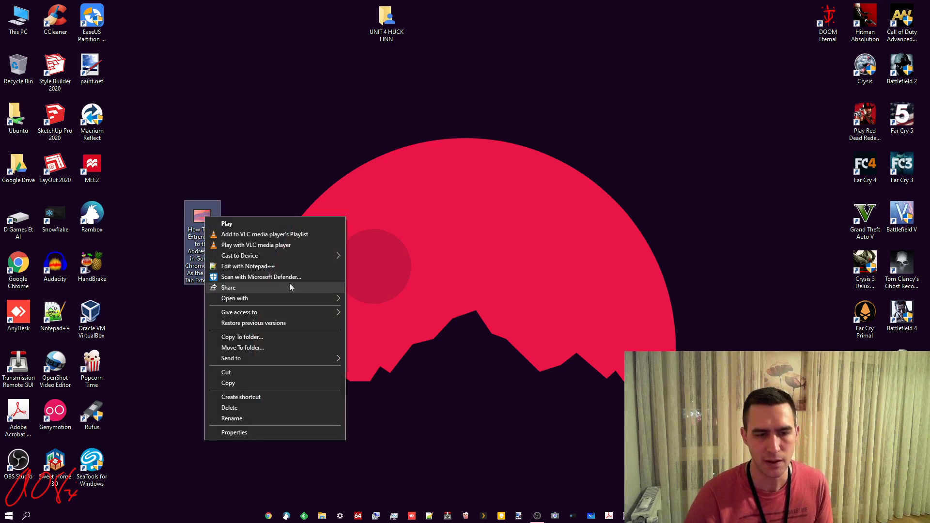
mouse_move(310, 298)
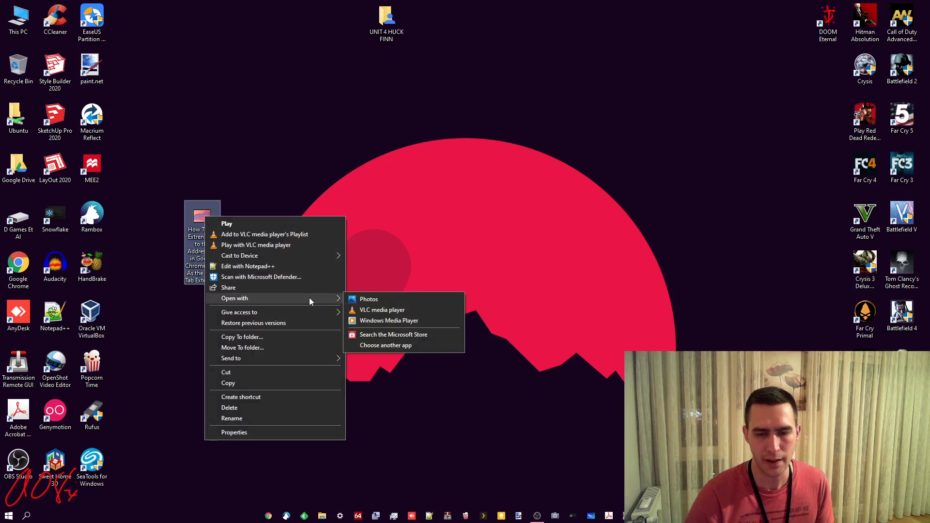
left_click(362, 299)
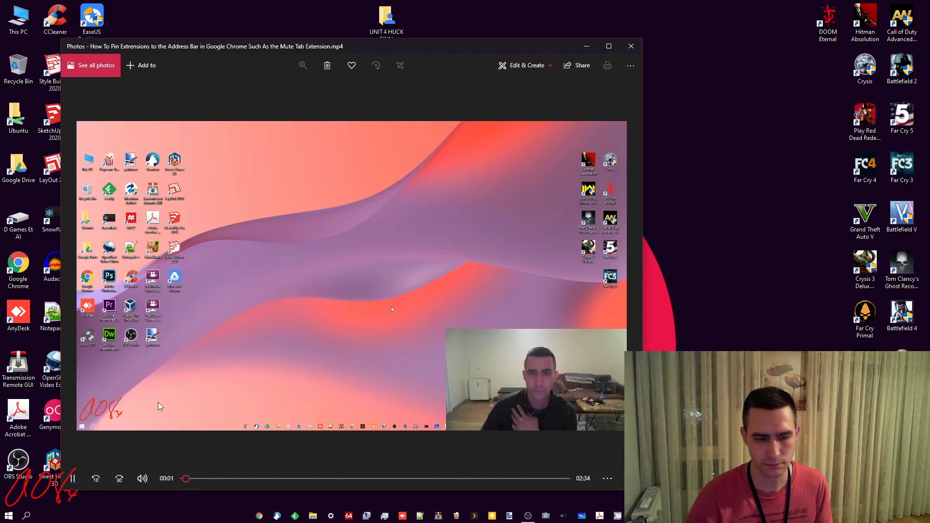
left_click(72, 478)
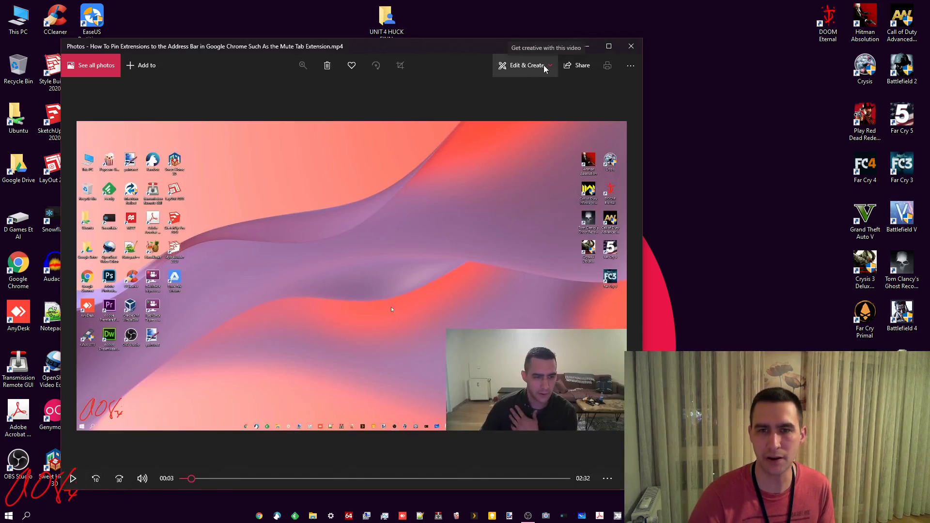
left_click(526, 68)
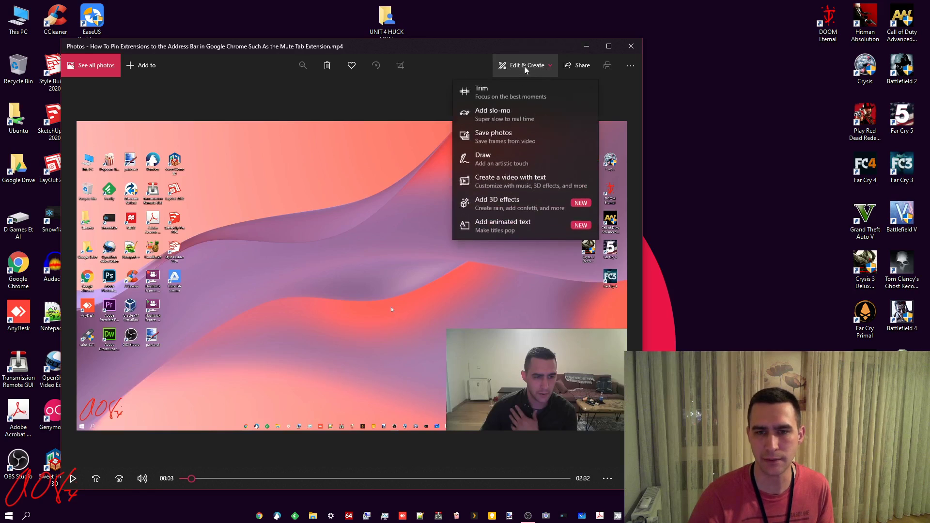
left_click(526, 100)
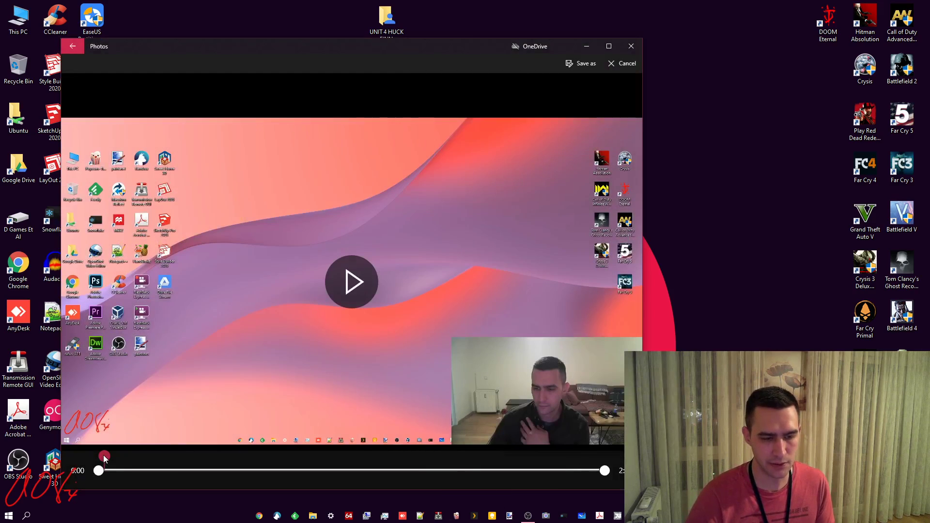
Step: Preview the video briefly from about the 0:25 mark in the trim editor
left_click_drag(104, 456, 153, 456)
left_click(184, 466)
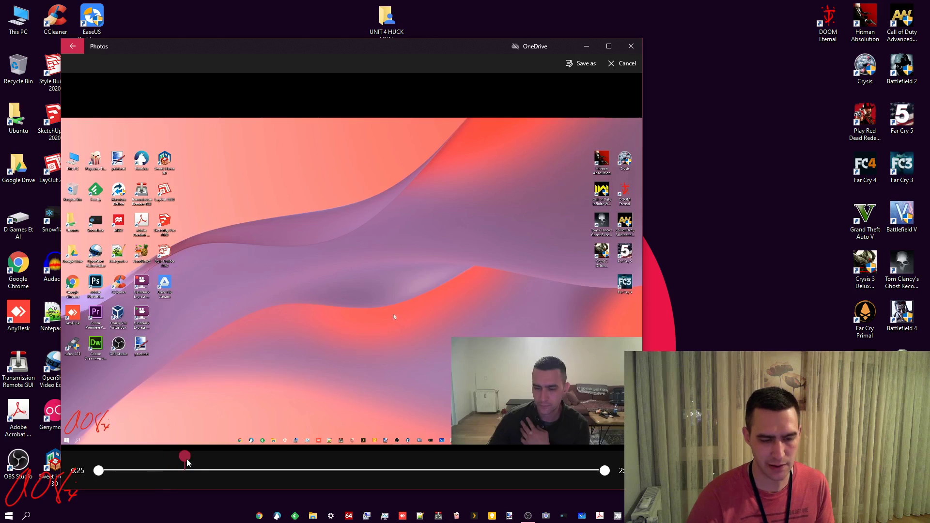
mouse_move(357, 310)
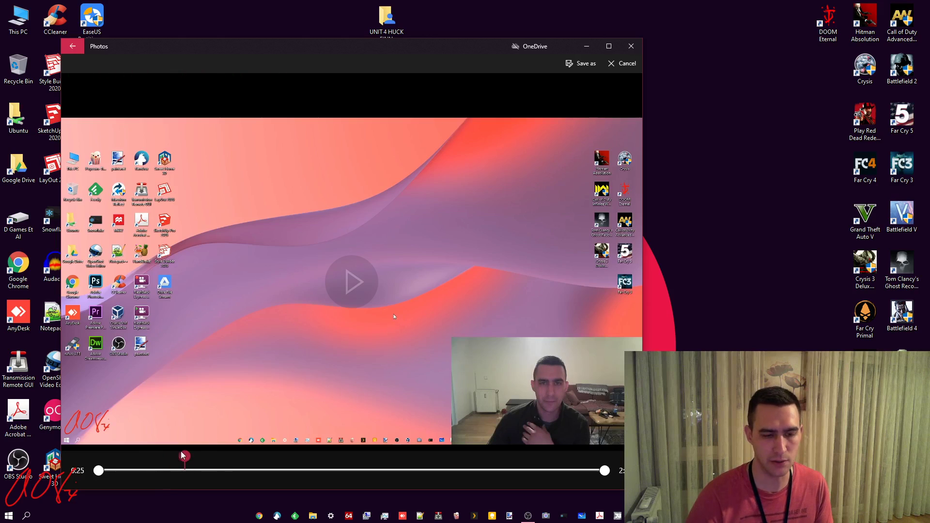
left_click(352, 289)
key("space")
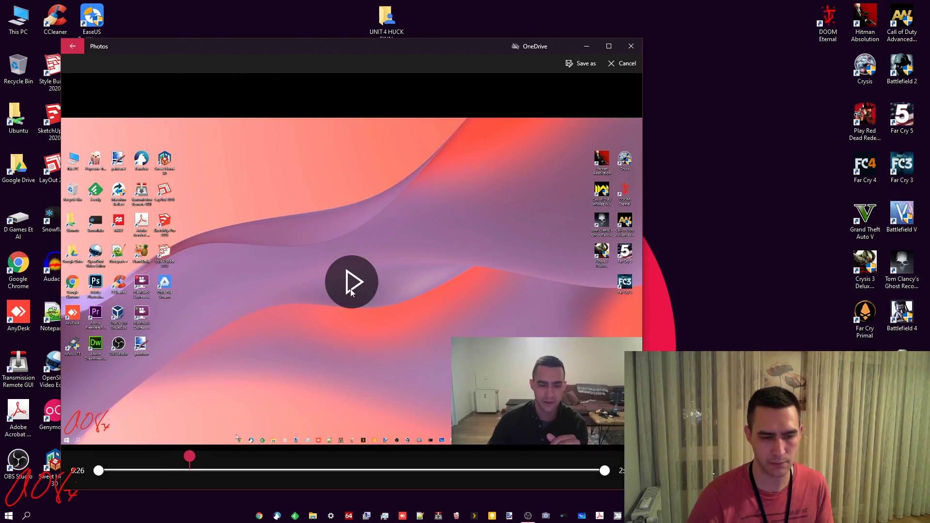
Step: Trim both ends of the video, with the start at about 0:15 and the end at about 2:10
left_click_drag(606, 471, 526, 472)
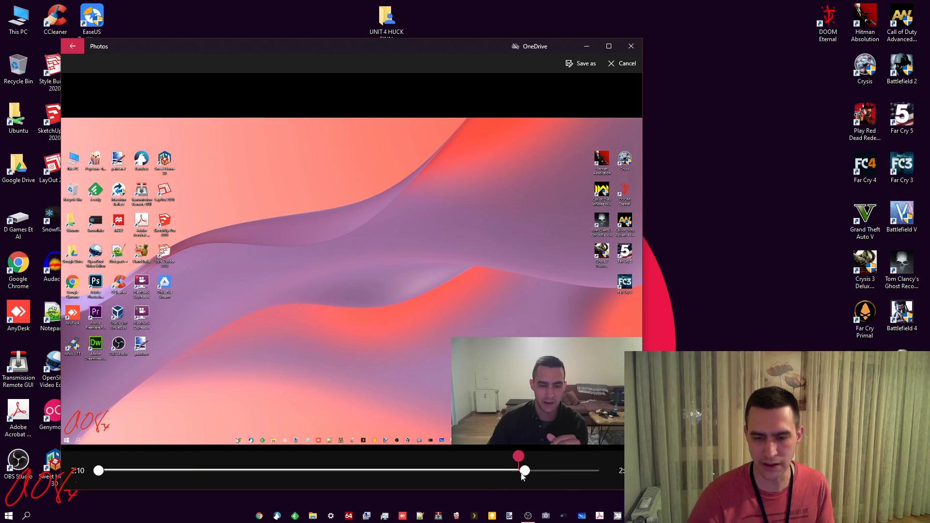
left_click_drag(98, 472, 276, 457)
left_click(150, 474)
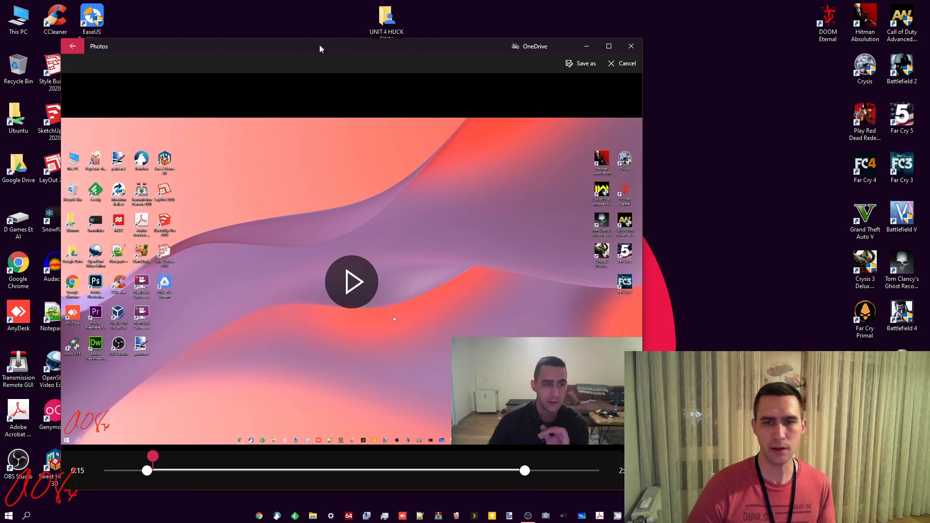
Step: Set the trim range to keep only the video's opening, from 0:00 to about 0:14
left_click_drag(316, 47, 495, 49)
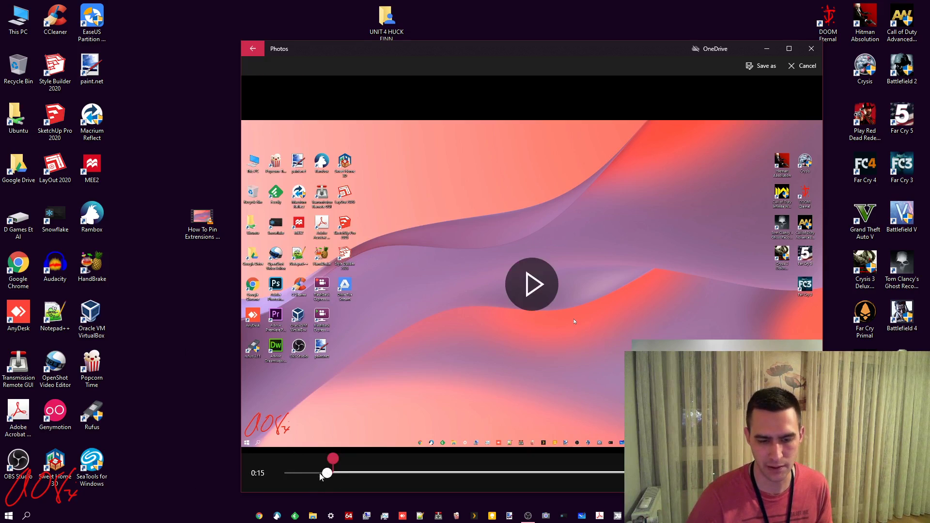
left_click_drag(325, 475, 279, 473)
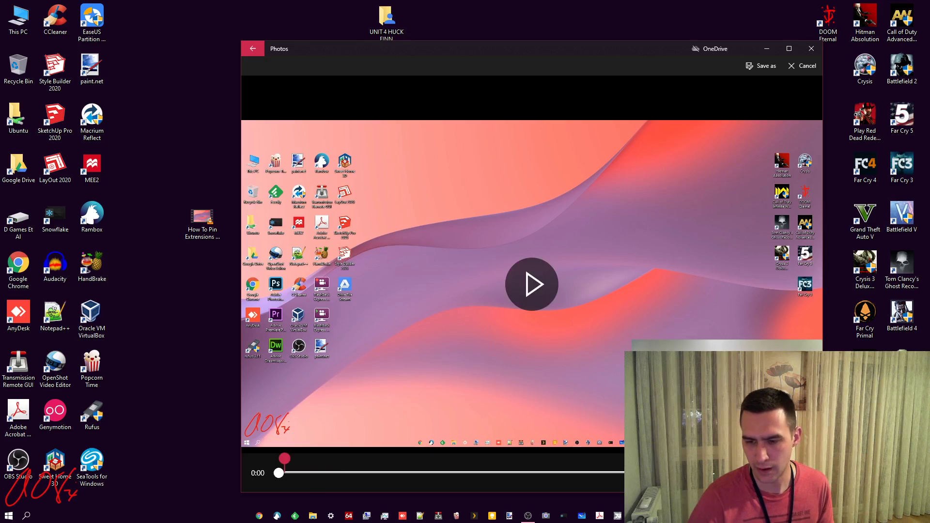
left_click_drag(715, 473, 334, 474)
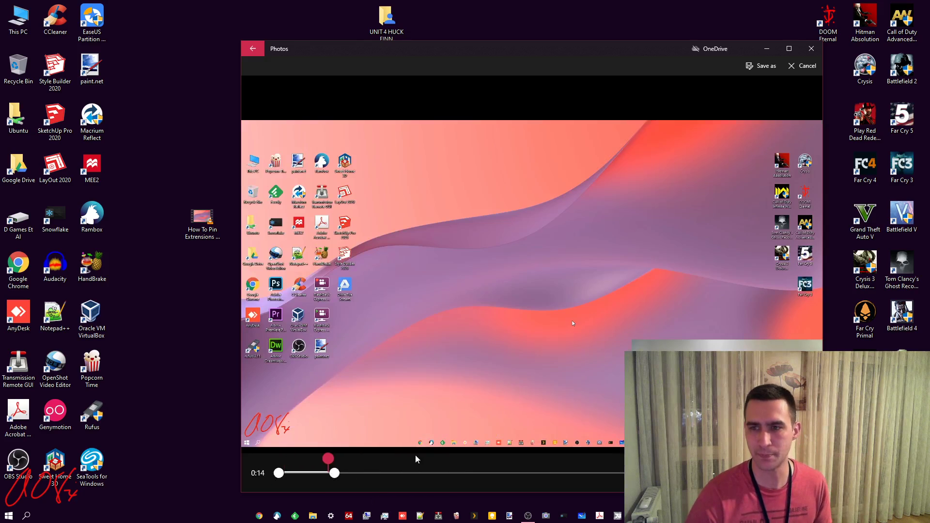
Step: Save the trimmed clip as an MP4 in Pictures with _BEGINNING added to its file name, and close Photos
left_click(762, 66)
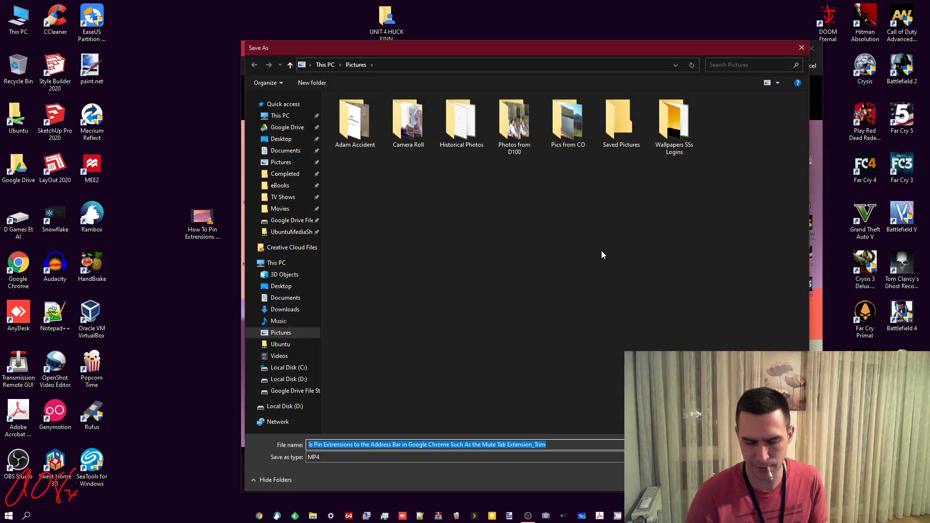
key("End")
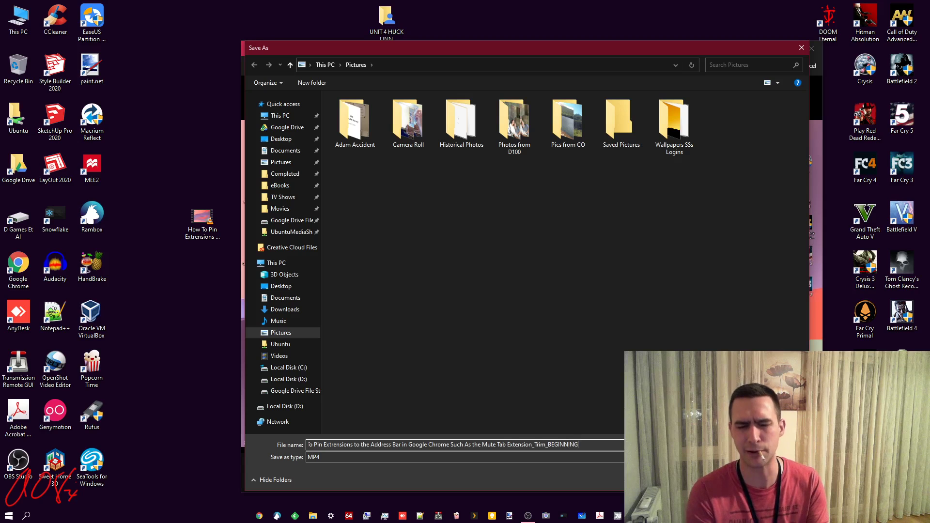
key("Return")
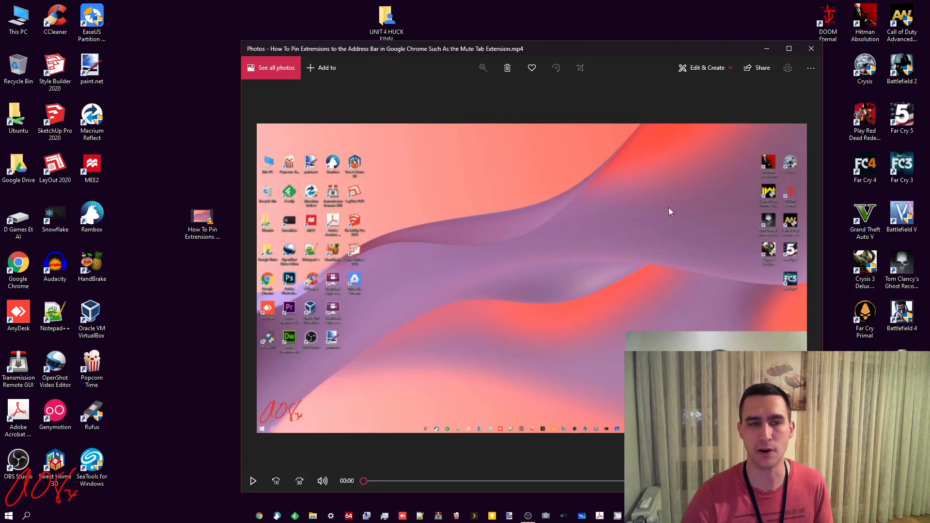
left_click(809, 49)
Step: Reopen the original desktop video in Photos, pause it and start the Trim tool again
right_click(204, 226)
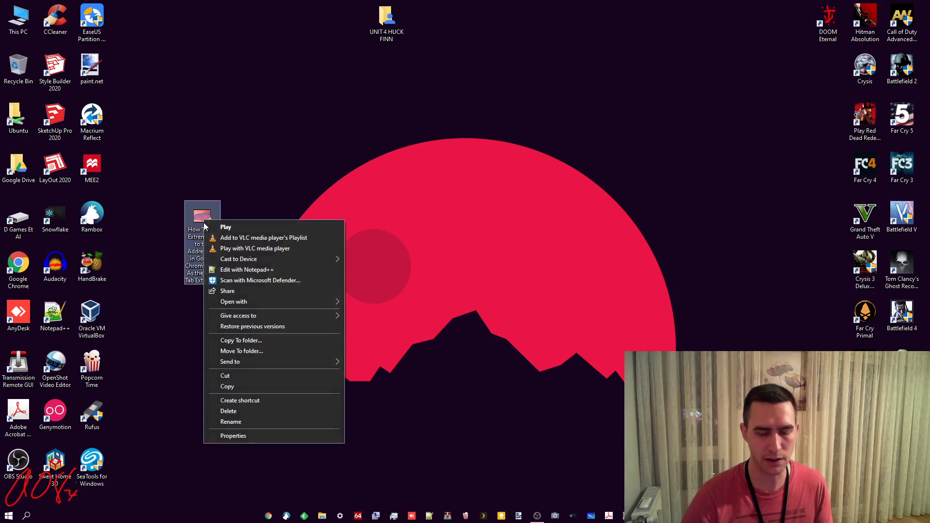
left_click(357, 302)
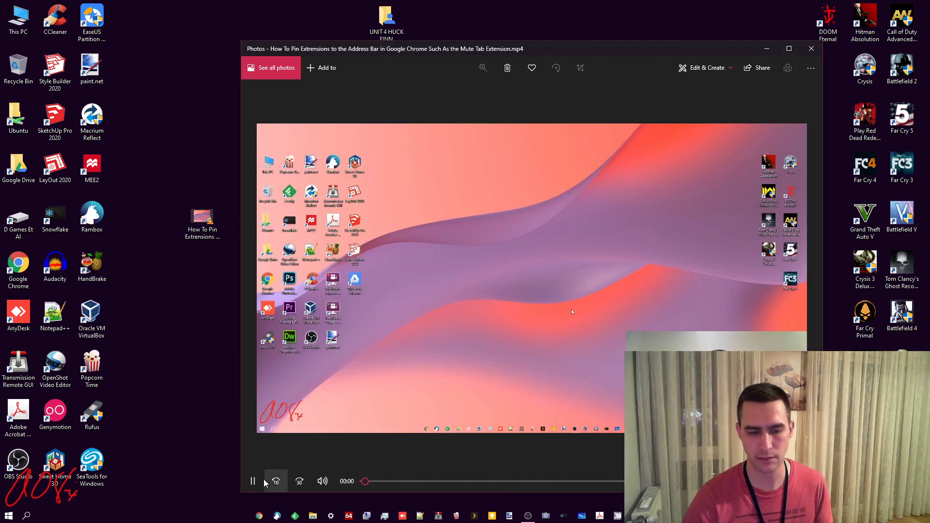
left_click(252, 481)
left_click(704, 68)
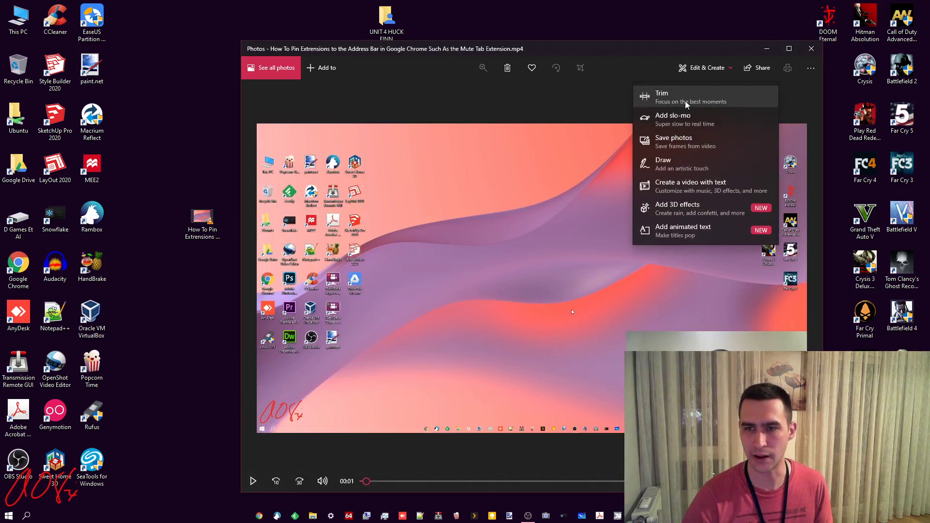
left_click(686, 105)
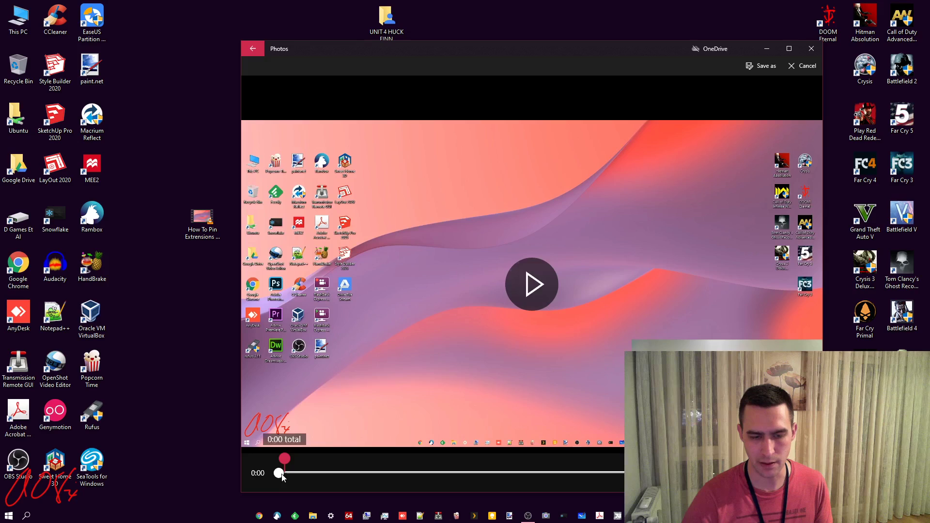
Step: Trim off the first part of the video, save the rest in Pictures with -ENDING added to the name, and close Photos
left_click_drag(282, 476, 625, 475)
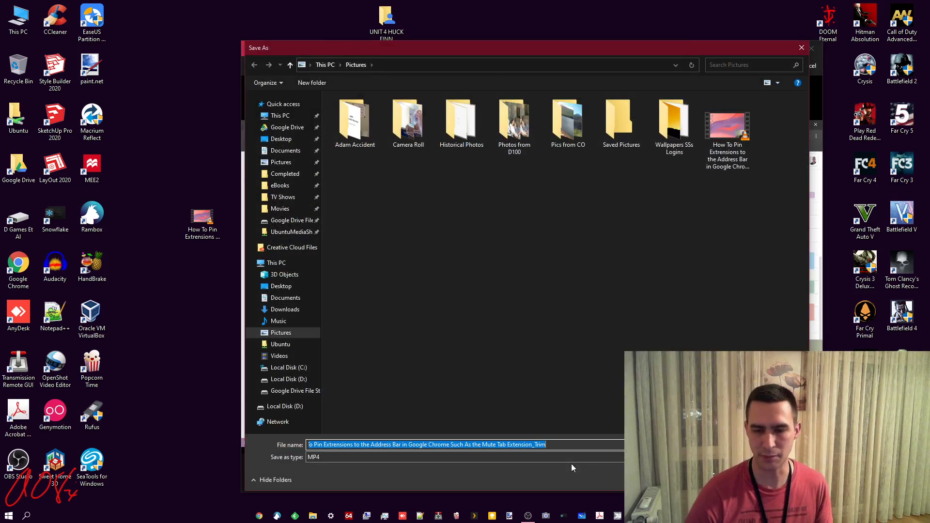
left_click(560, 445)
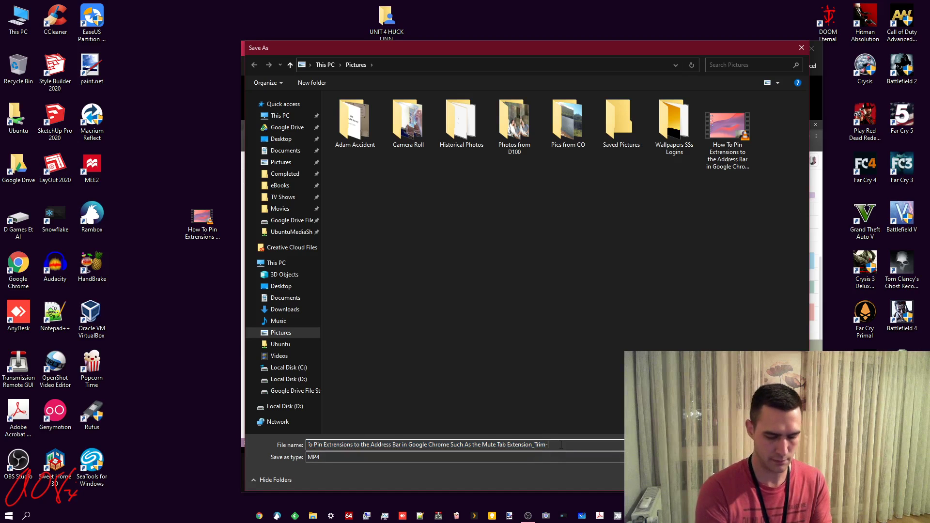
type("ING")
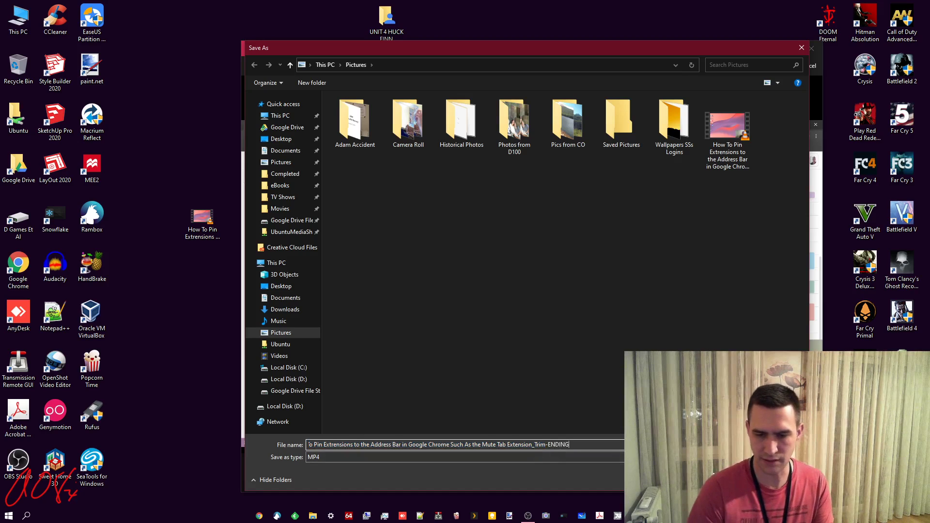
key("Return")
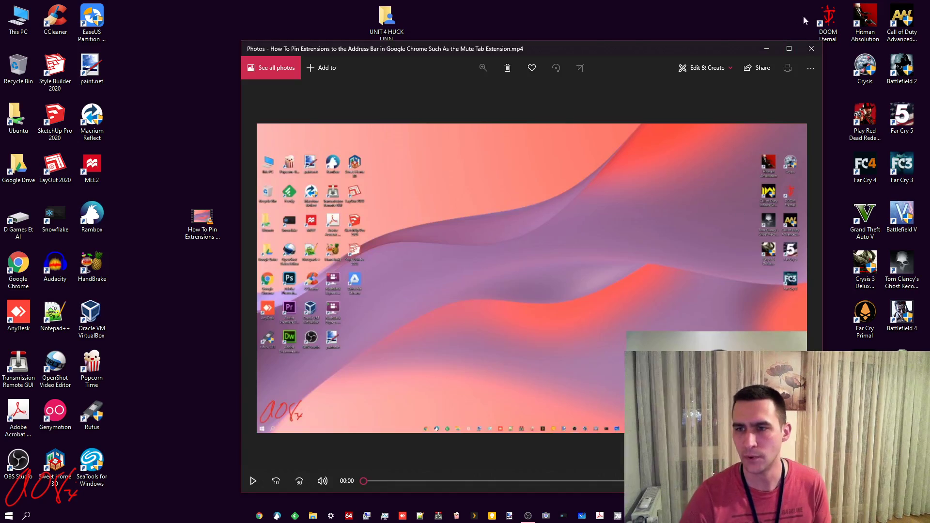
left_click(811, 48)
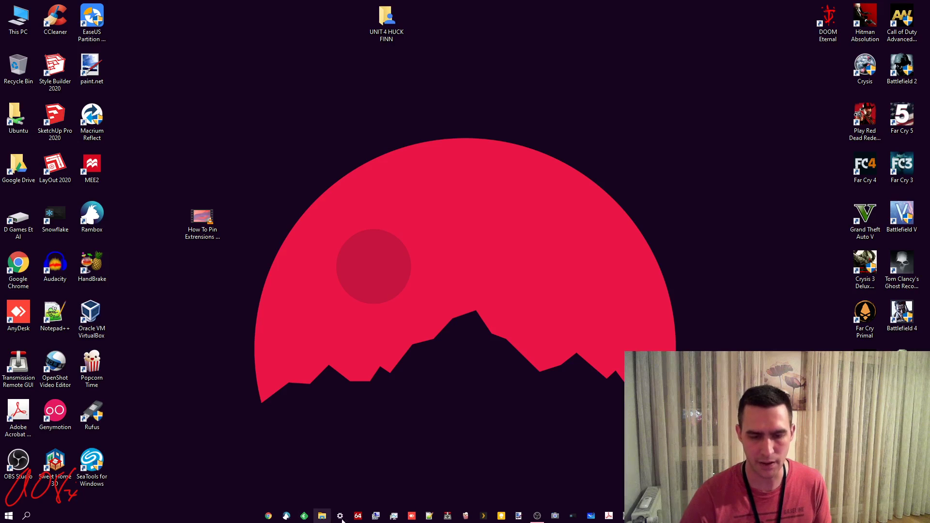
Step: Move the two trimmed clips from the Pictures folder to the desktop, above the original video
left_click(322, 515)
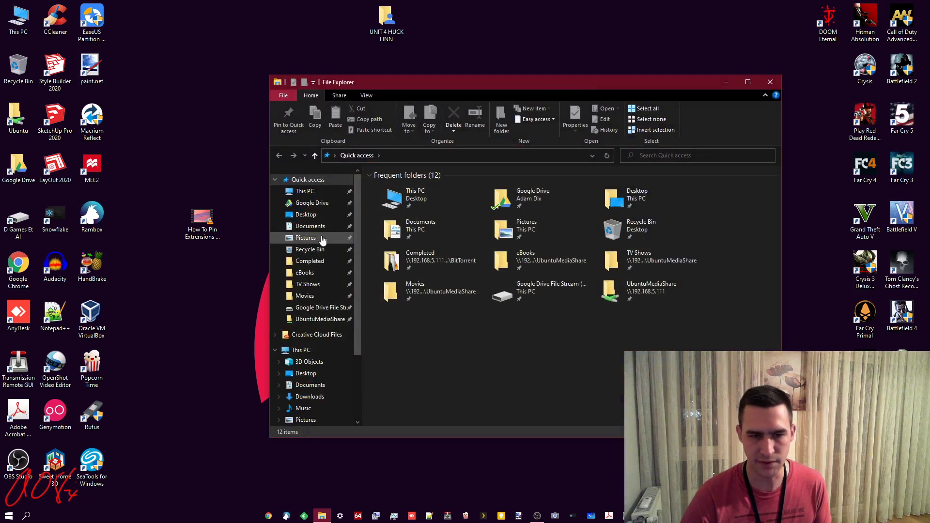
double_click(506, 228)
left_click_drag(389, 294, 212, 121)
left_click_drag(753, 208, 201, 190)
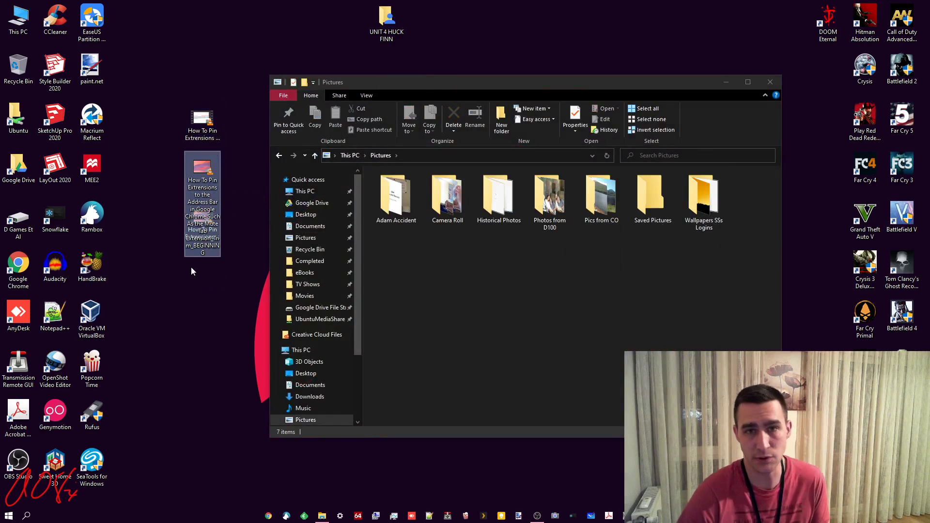
Step: Play the _BEGINNING clip and the -ENDING clip from the desktop to check them, closing the player after each
double_click(196, 160)
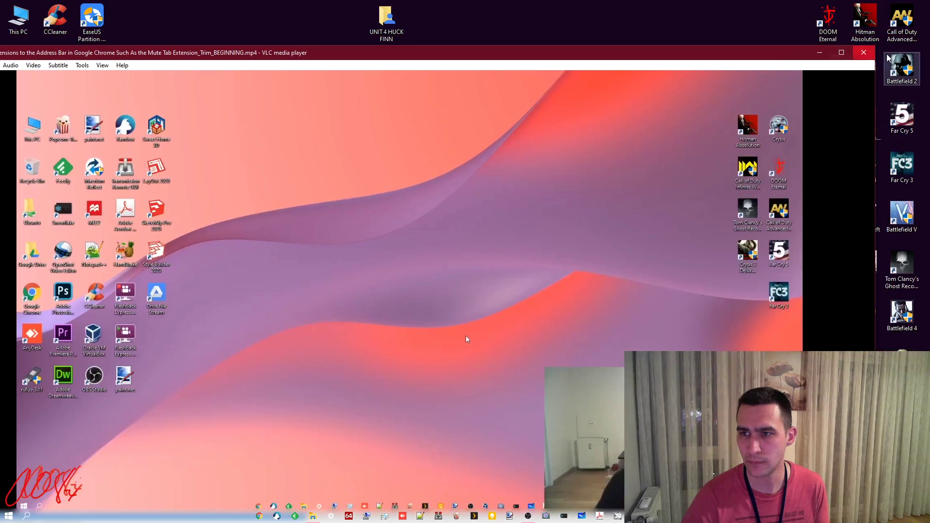
key("alt+F4")
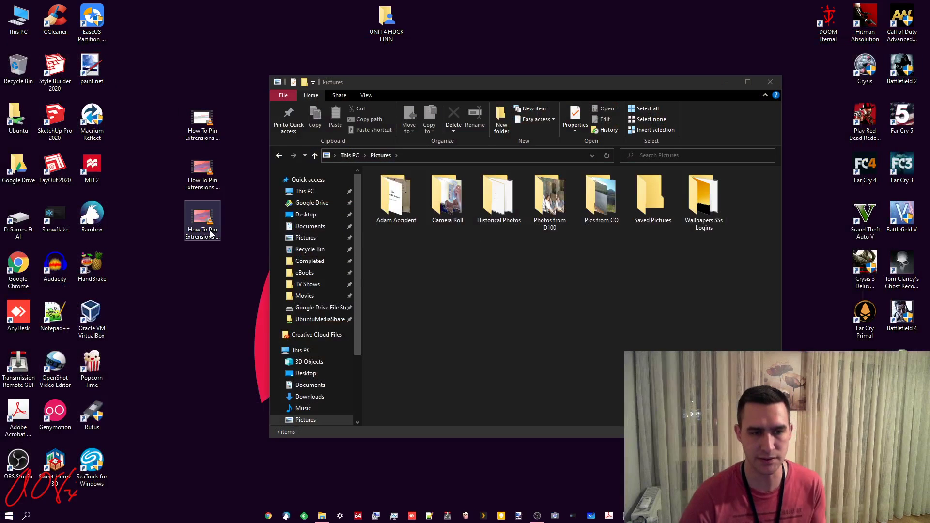
left_click(202, 169)
left_click(198, 118)
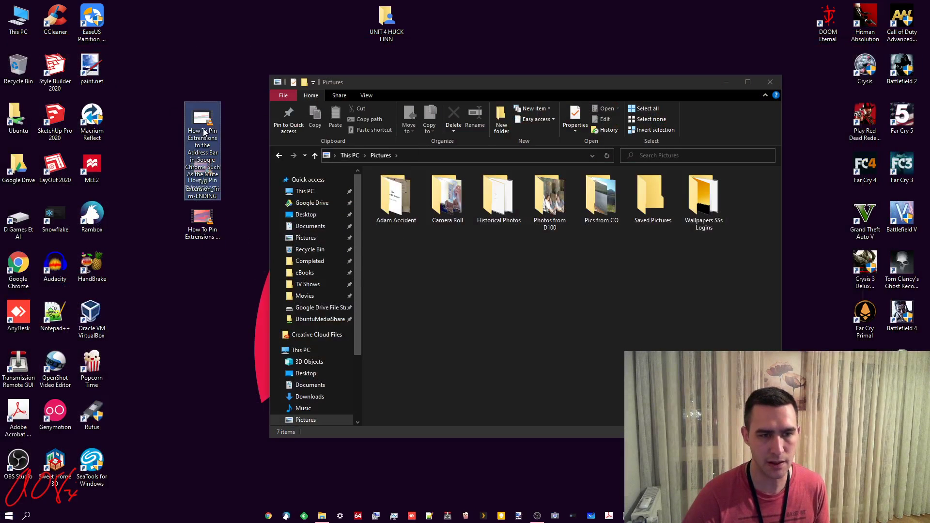
double_click(198, 118)
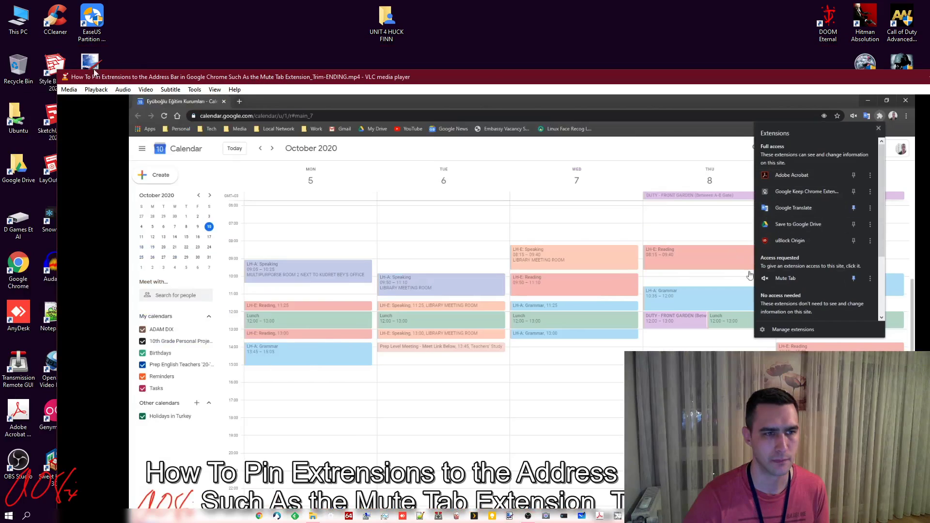
mouse_move(138, 58)
left_mouse_down()
mouse_move(191, 123)
mouse_move(430, 270)
mouse_move(138, 59)
left_mouse_up()
key("alt+F4")
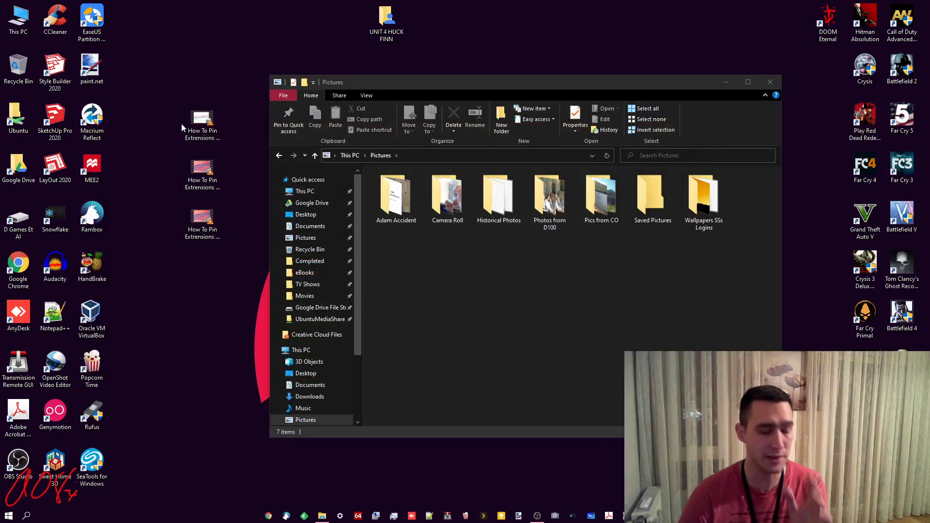
mouse_move(210, 138)
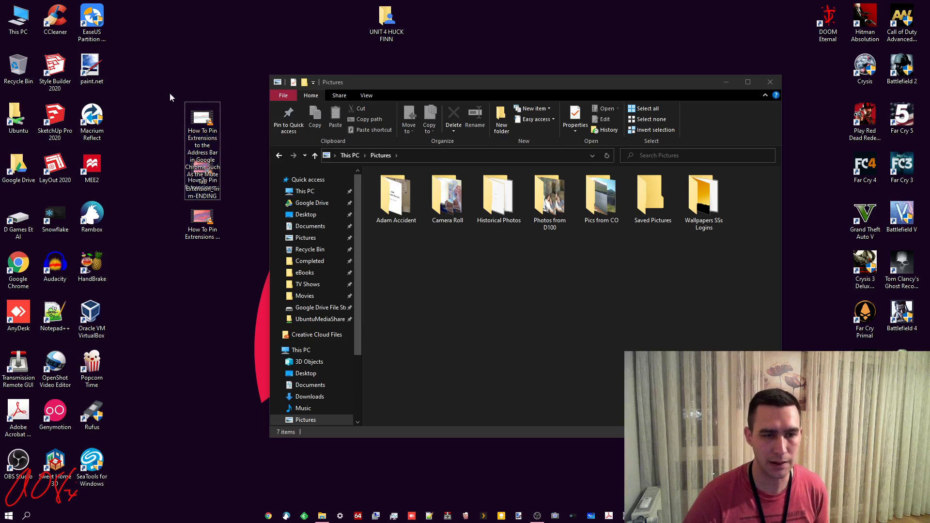
Step: Set the original video apart lower on the desktop, permanently delete the two trimmed clips, and close the Pictures folder
left_click_drag(170, 92, 255, 222)
left_click(195, 234)
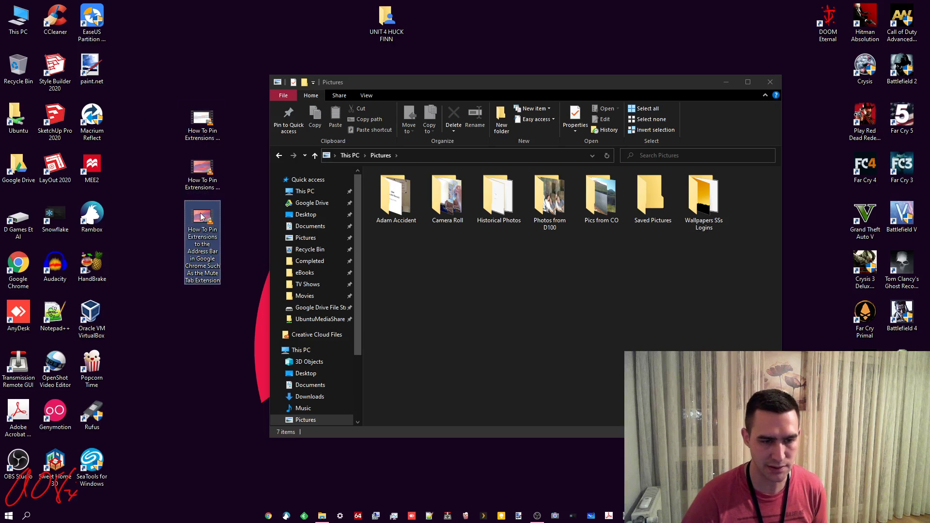
left_click_drag(194, 234, 195, 334)
left_click_drag(231, 227, 149, 45)
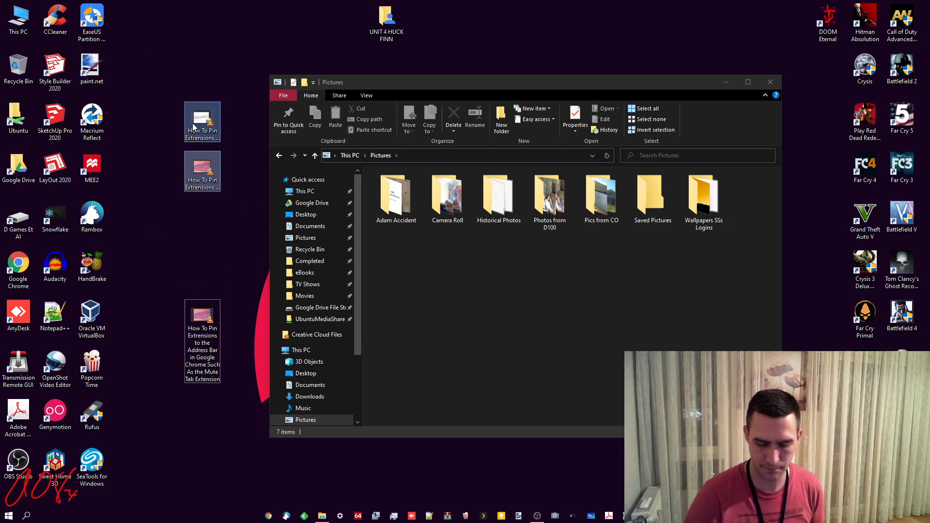
key("shift+Delete")
key("Return")
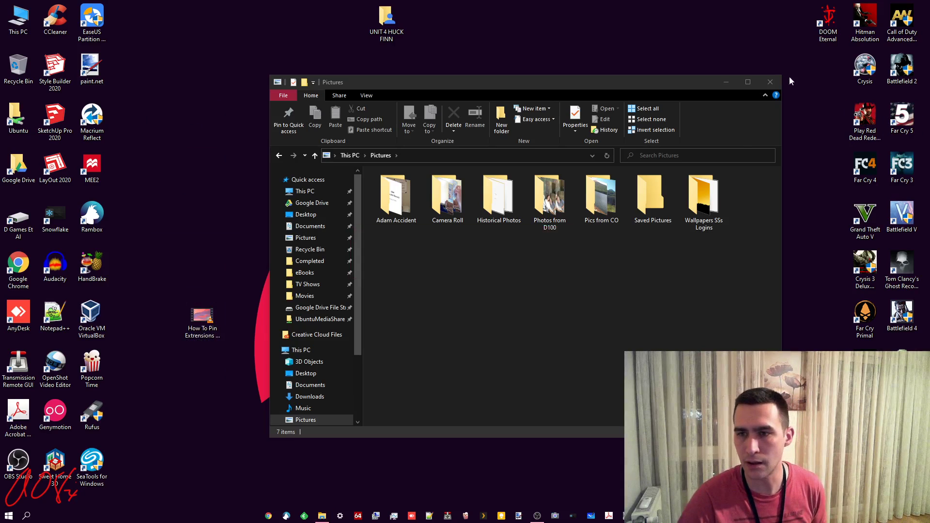
left_click(769, 82)
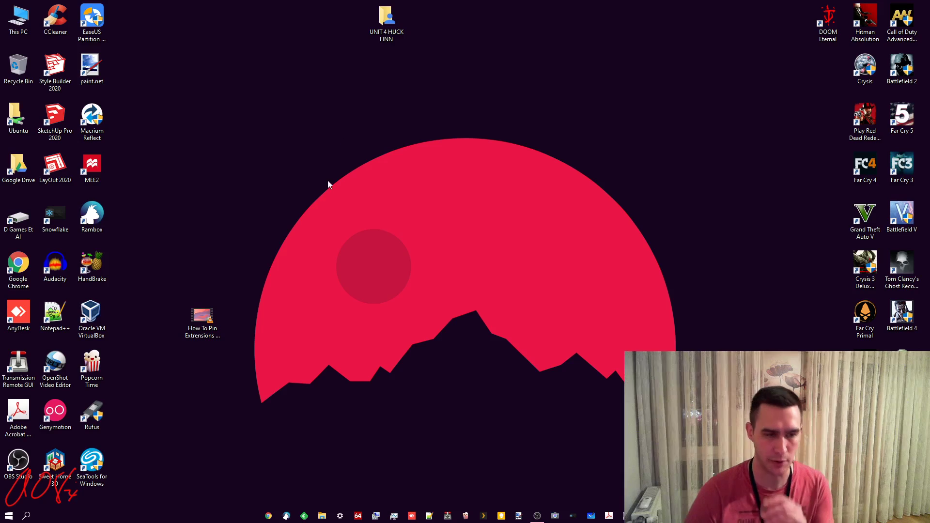
Step: Open Video Editor and create a new video project named yuppers
left_click(8, 515)
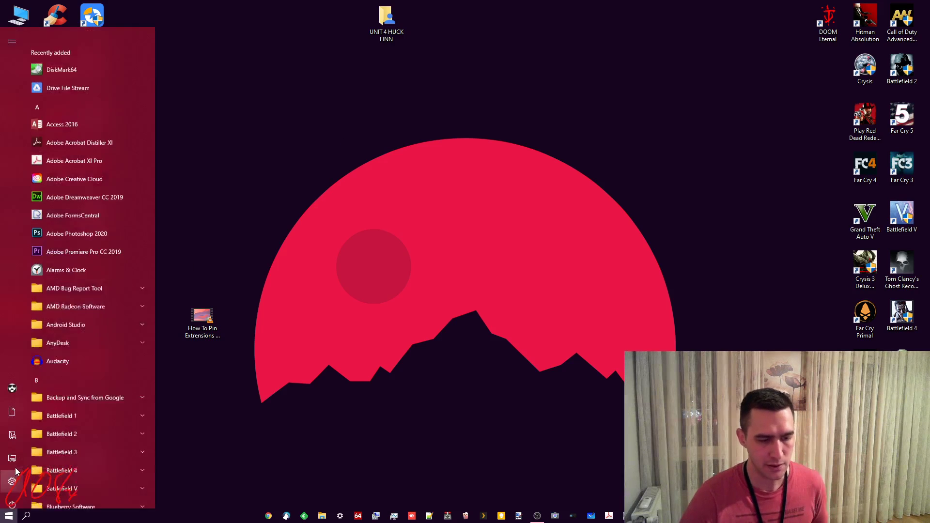
type("video")
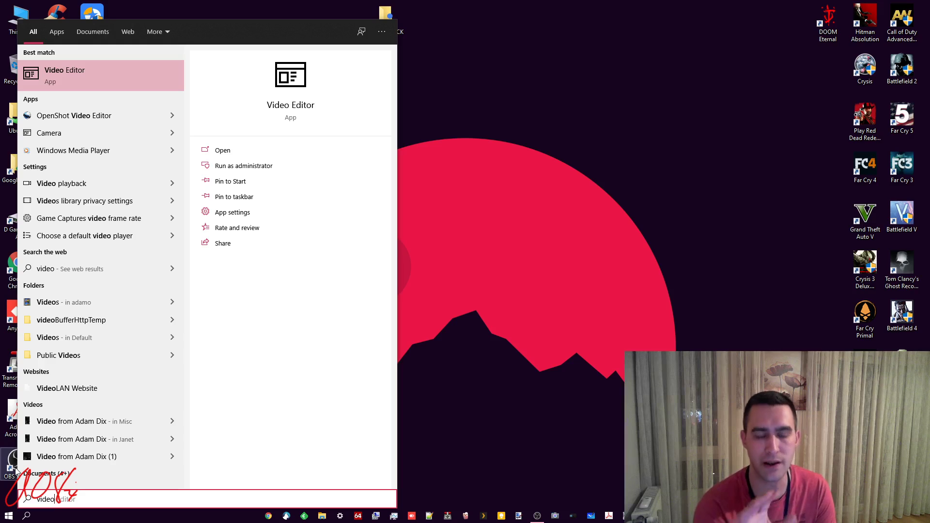
key("Return")
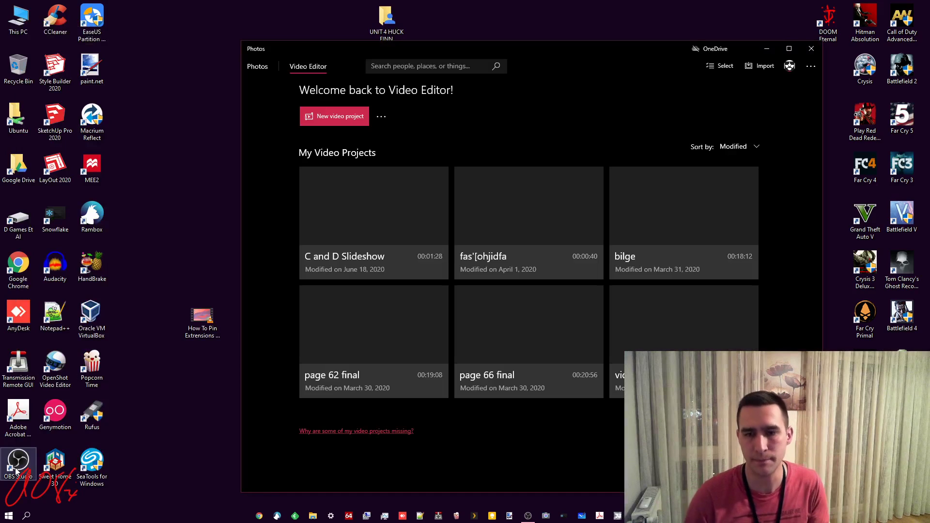
left_click(323, 118)
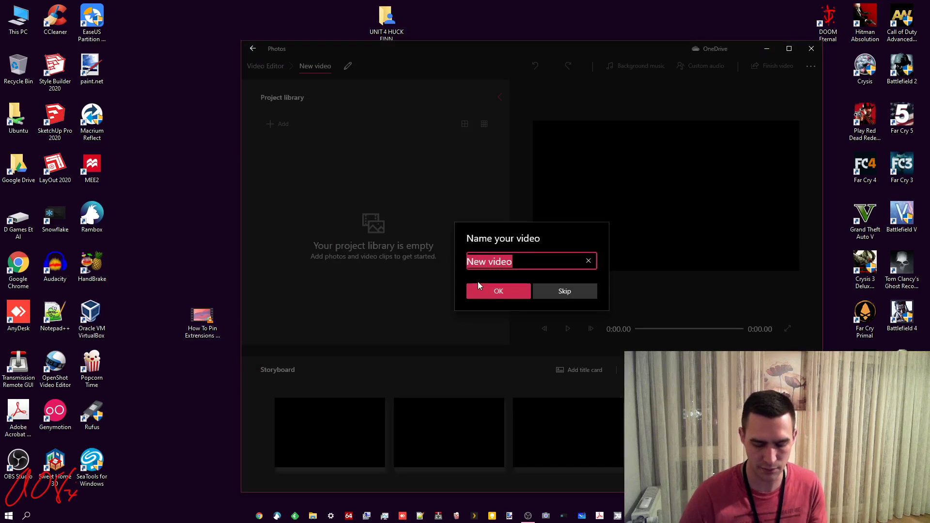
type("yuppers")
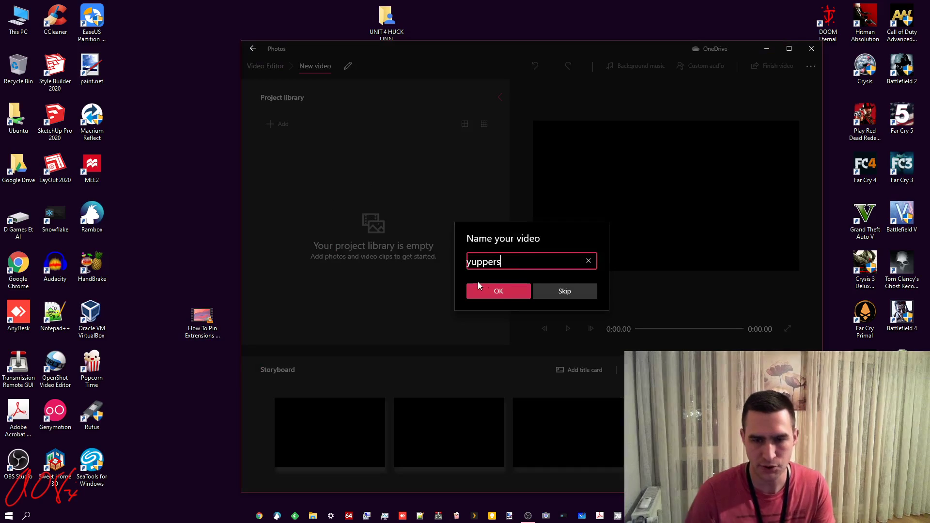
left_click(479, 289)
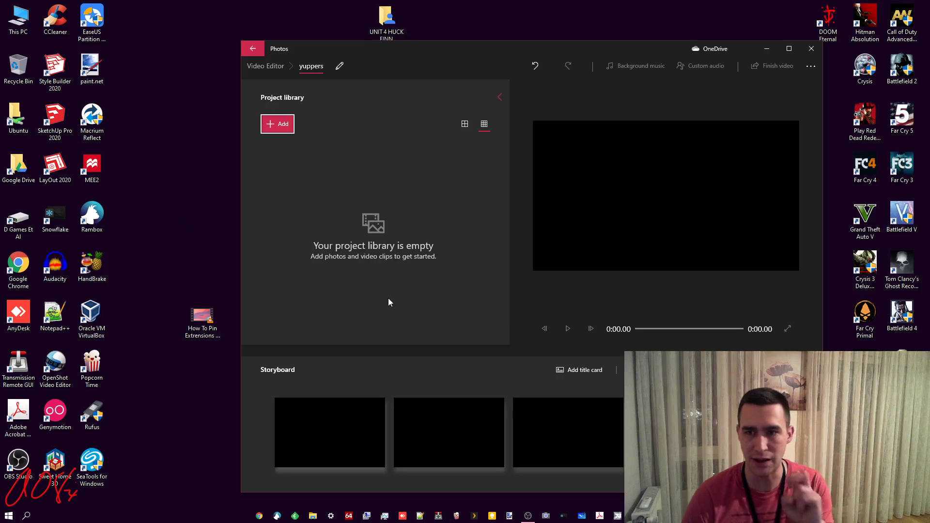
Step: Look through the Videos folder, including the HD Movie Maker and Autosave subfolders, for video files, and return to the empty project
double_click(18, 19)
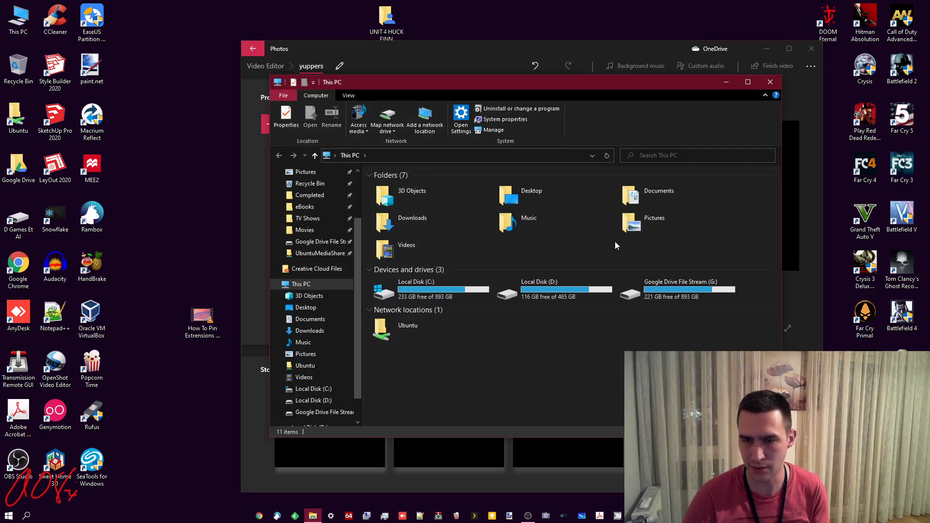
left_click(402, 253)
double_click(402, 252)
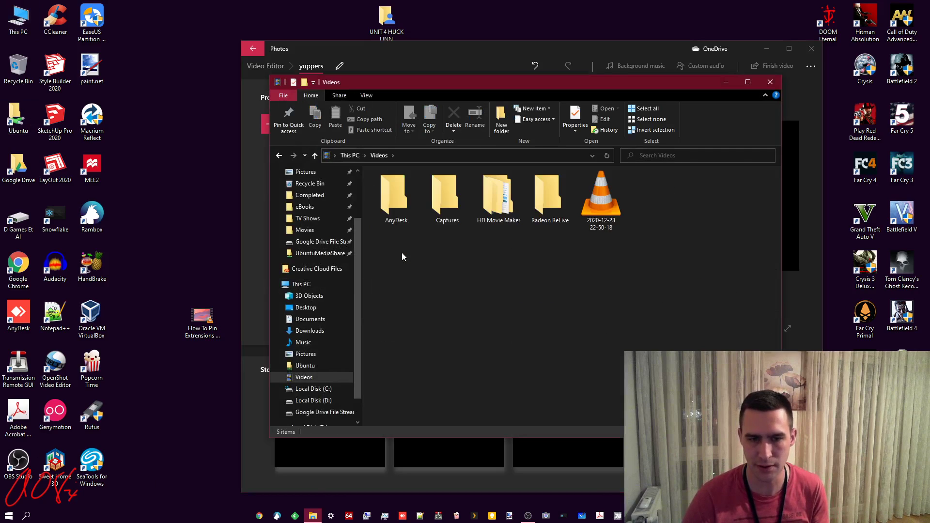
double_click(503, 196)
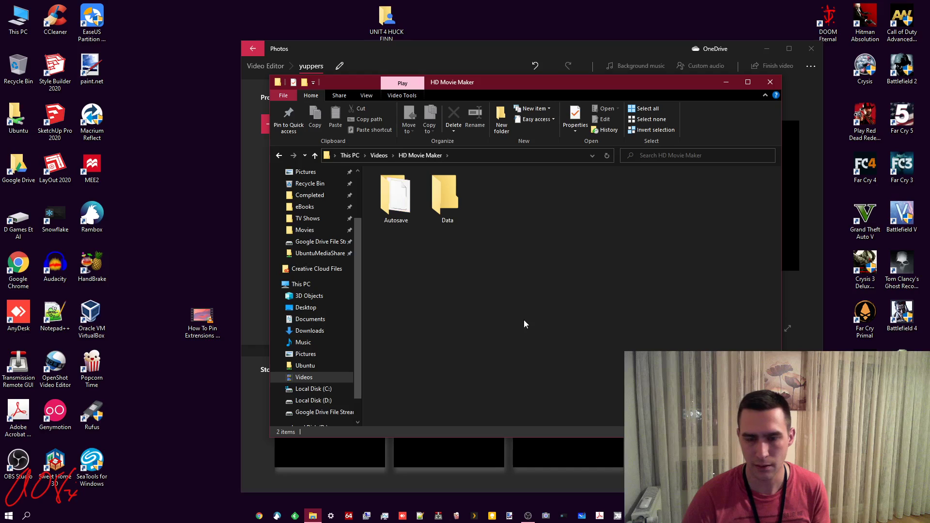
double_click(396, 194)
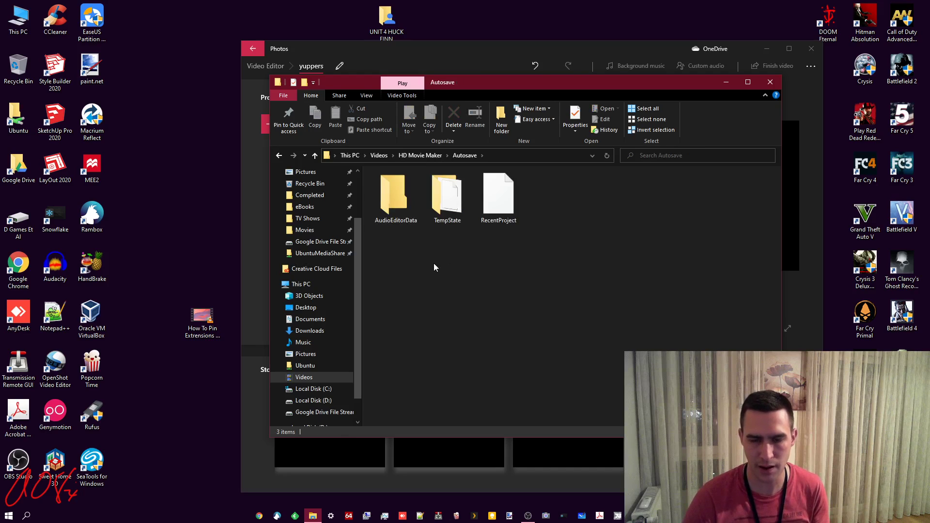
key("BackSpace")
key("BackSpace")
left_click(495, 271)
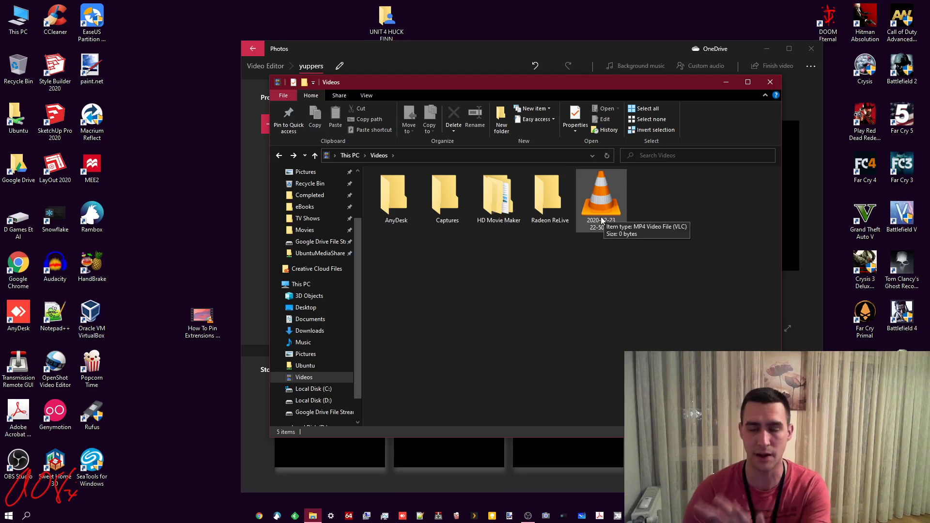
left_click_drag(597, 85, 419, 136)
left_click(547, 135)
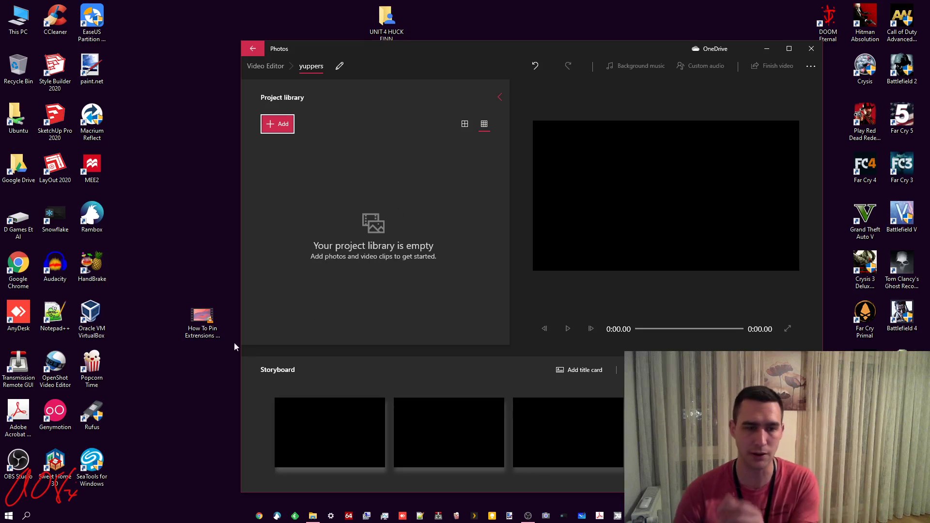
Step: Add the desktop video to the project library, place it in the storyboard, and maximize the editor window
left_click_drag(200, 325, 353, 203)
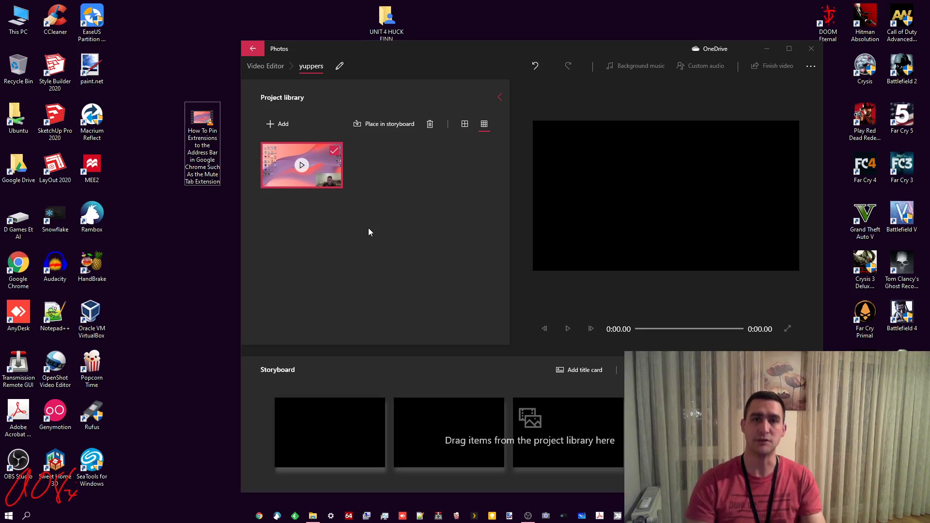
left_click_drag(320, 162, 390, 436)
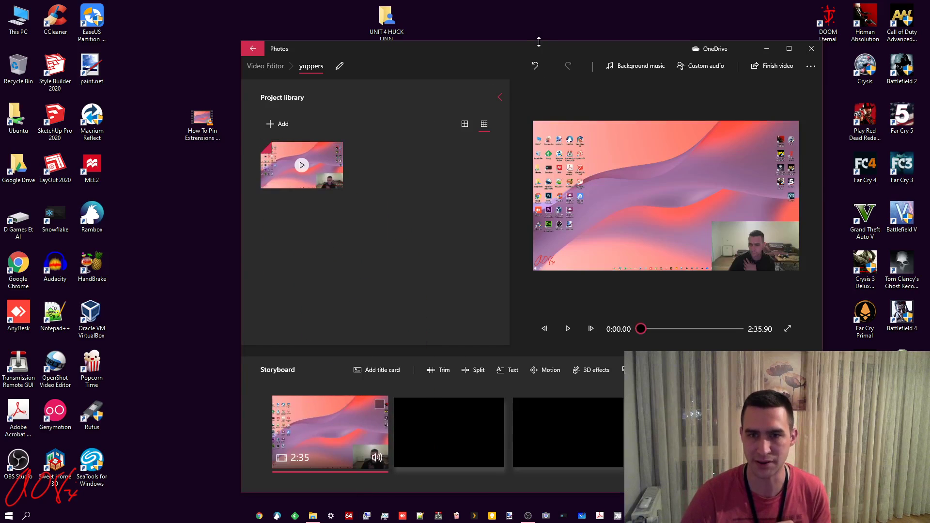
double_click(538, 43)
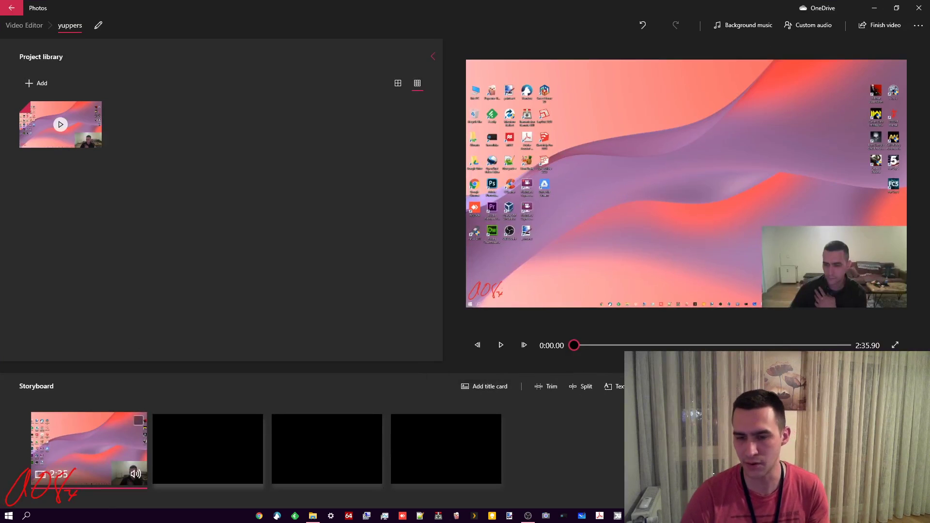
Step: Trim both ends of the storyboard clip so it starts at 0:16.86 and lasts about 1:29.70
left_click(139, 421)
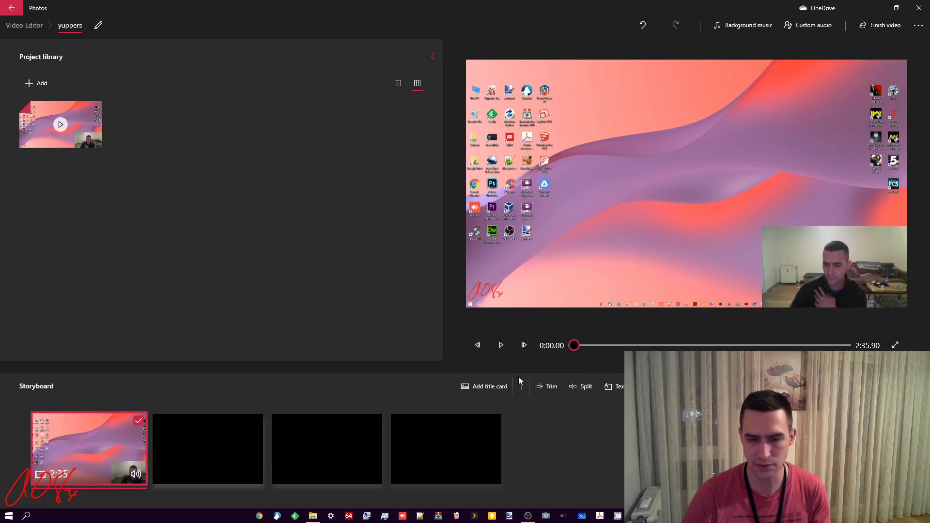
left_click(547, 386)
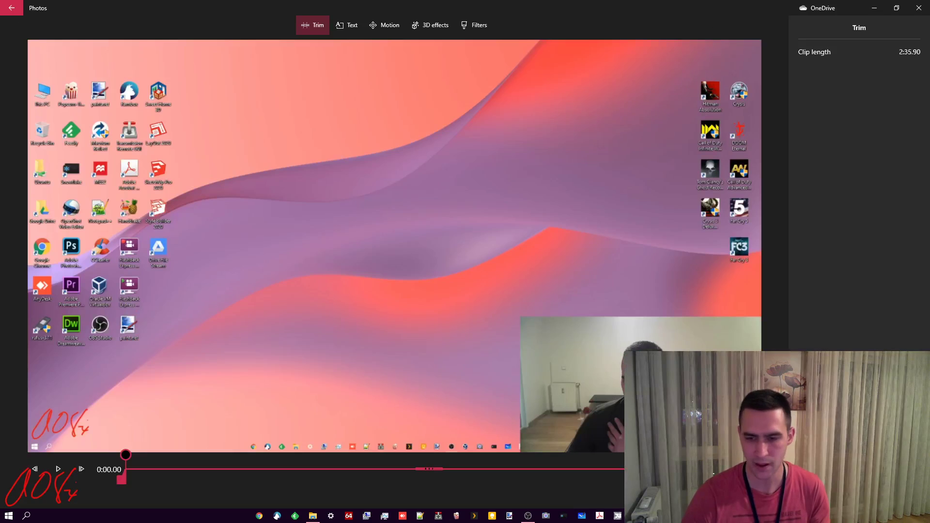
left_click_drag(736, 479, 685, 479)
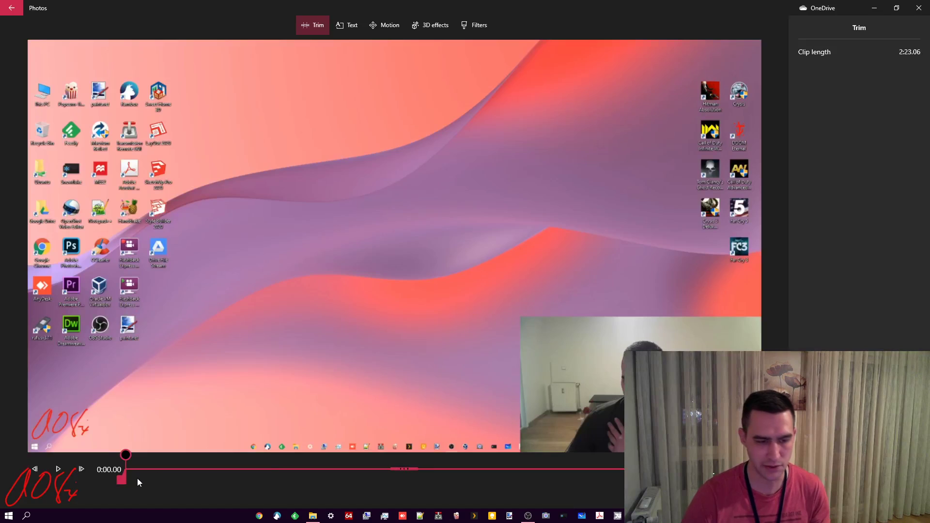
left_click_drag(123, 479, 260, 480)
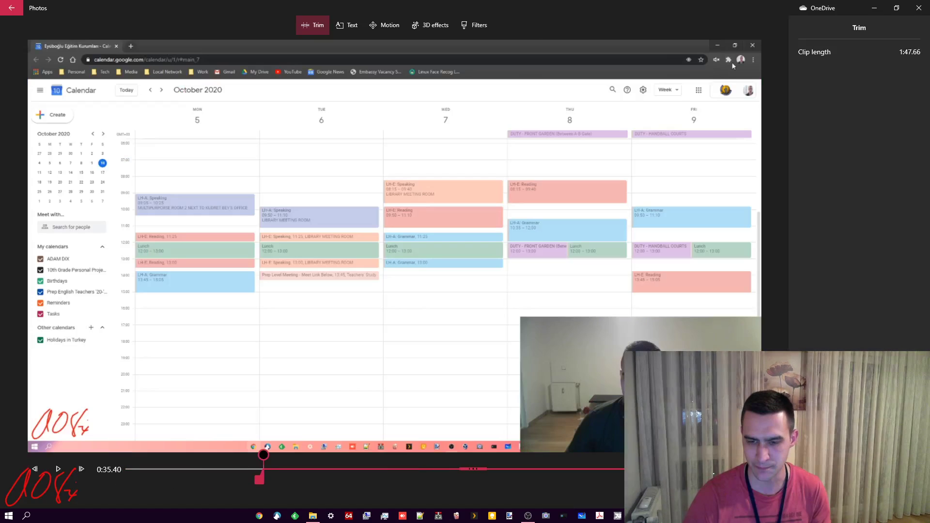
left_click_drag(686, 479, 594, 480)
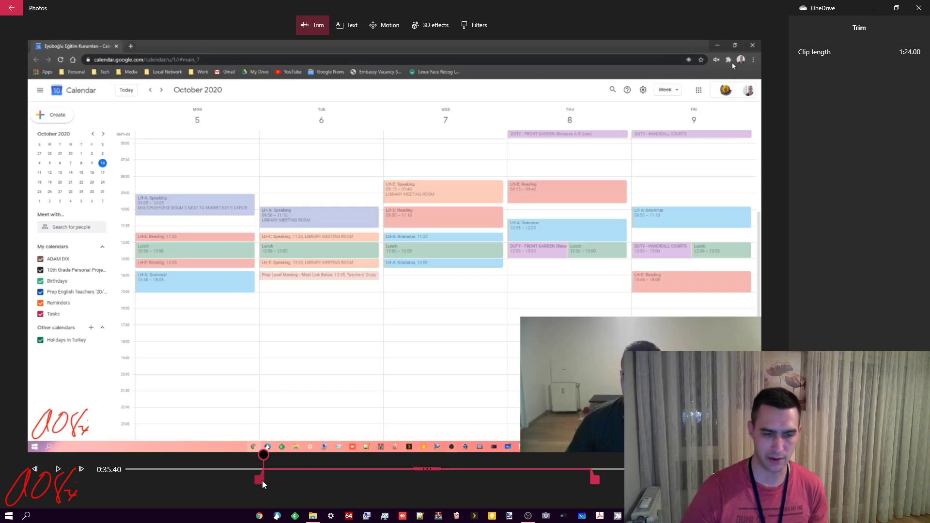
left_click_drag(260, 479, 187, 479)
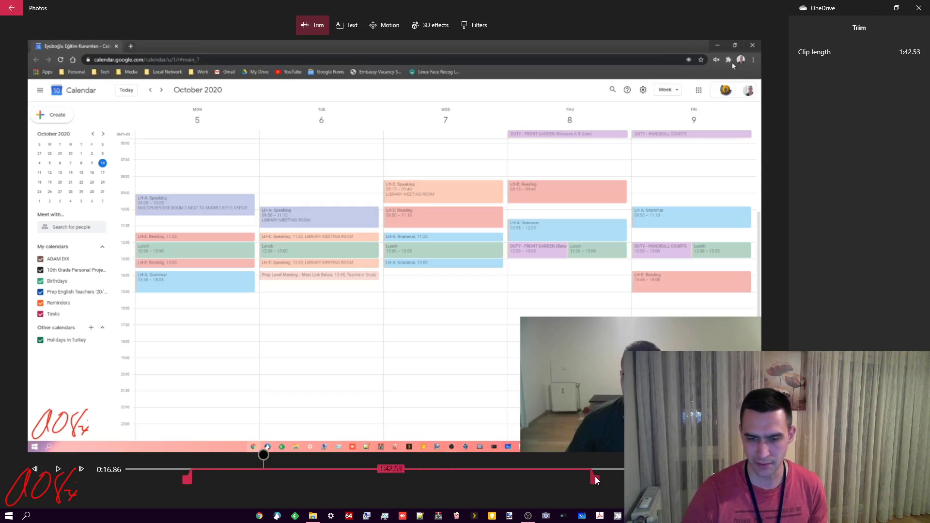
left_click_drag(595, 480, 545, 479)
left_click(823, 490)
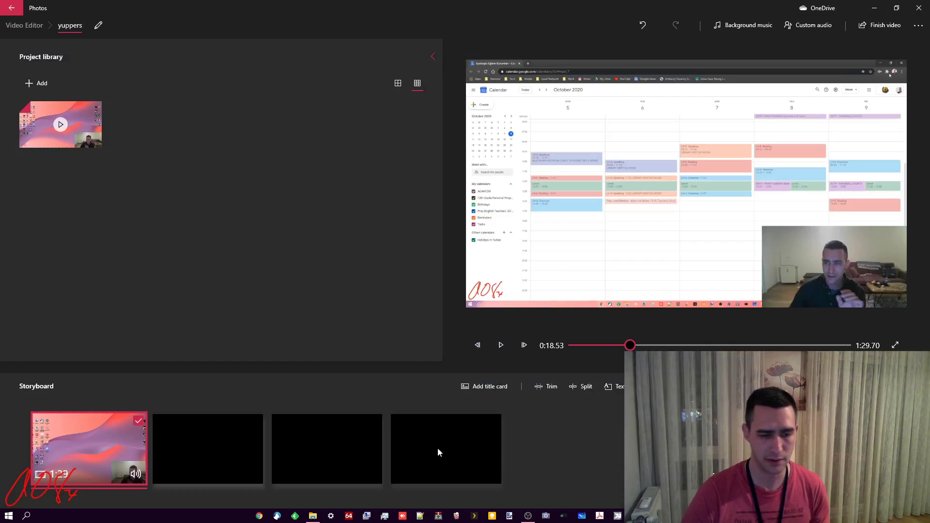
Step: Place the video in the storyboard a second time, trim that copy to start at 1:56.63, and close the editor
left_click_drag(178, 240, 285, 455)
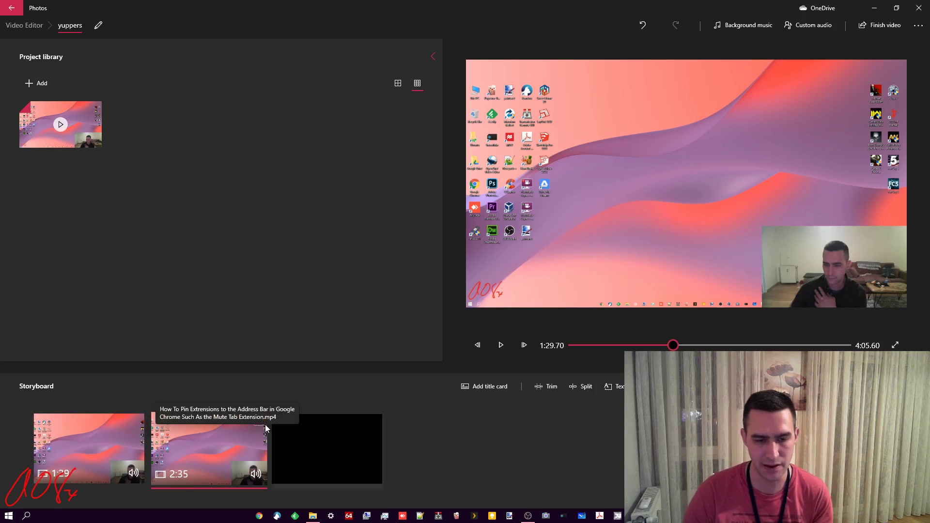
left_click(205, 440)
left_click(558, 384)
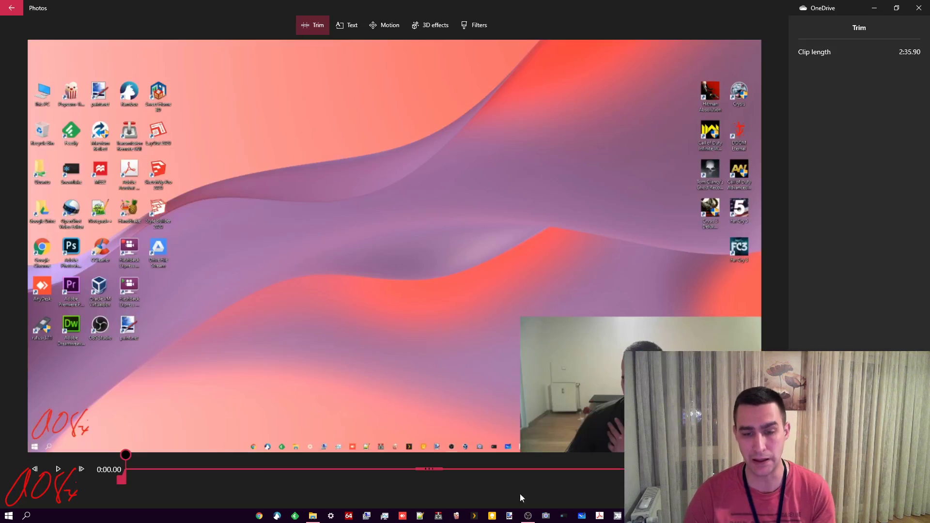
left_click_drag(122, 477, 575, 480)
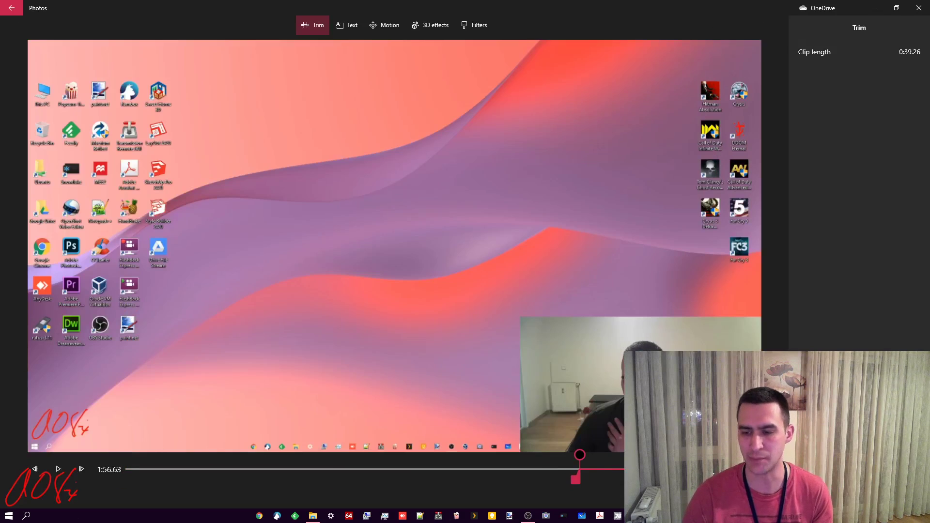
left_click(825, 491)
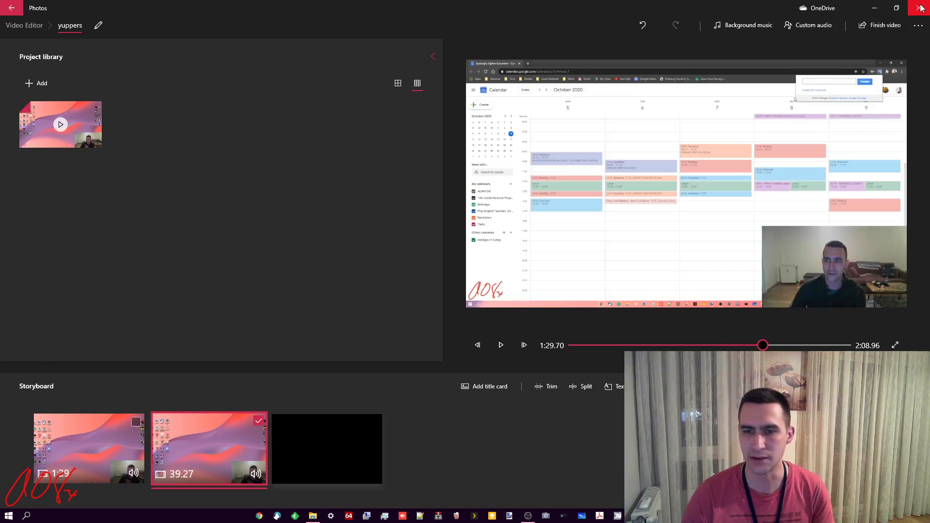
left_click(919, 8)
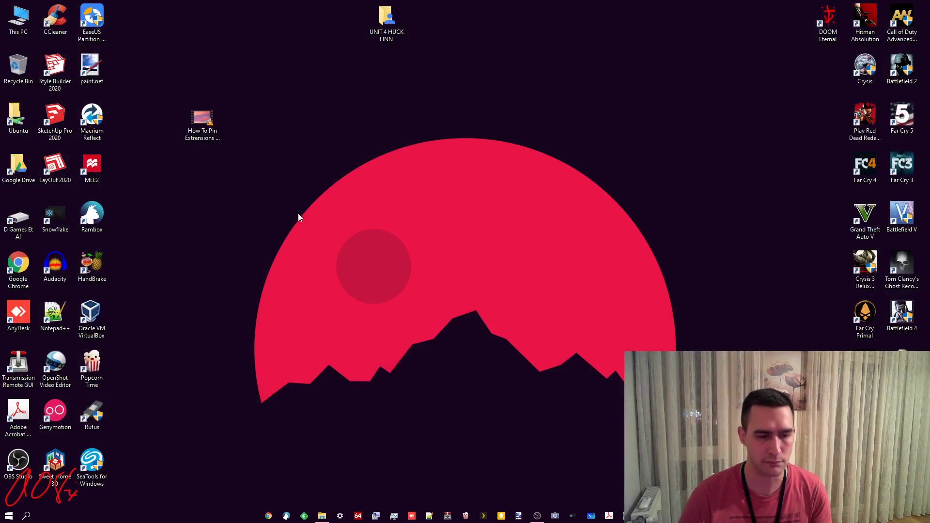
left_click(321, 515)
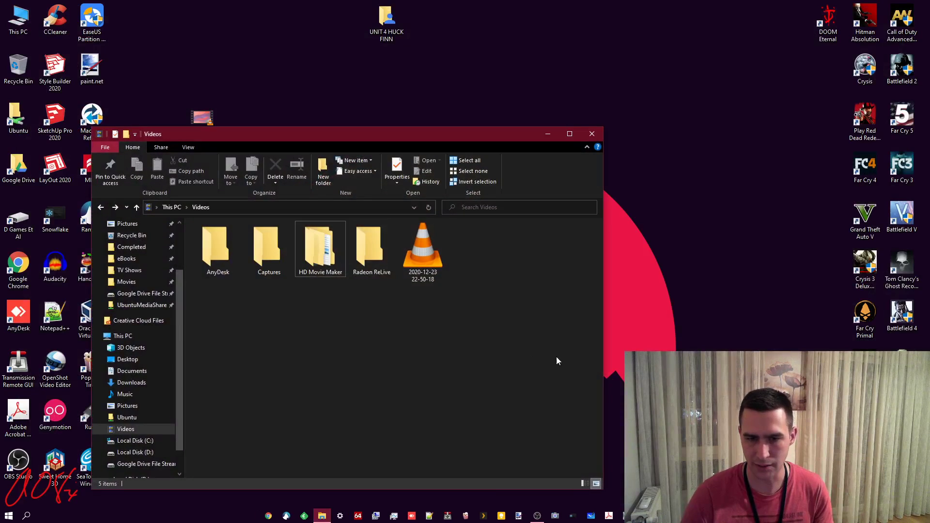
left_click(433, 280)
key("Delete")
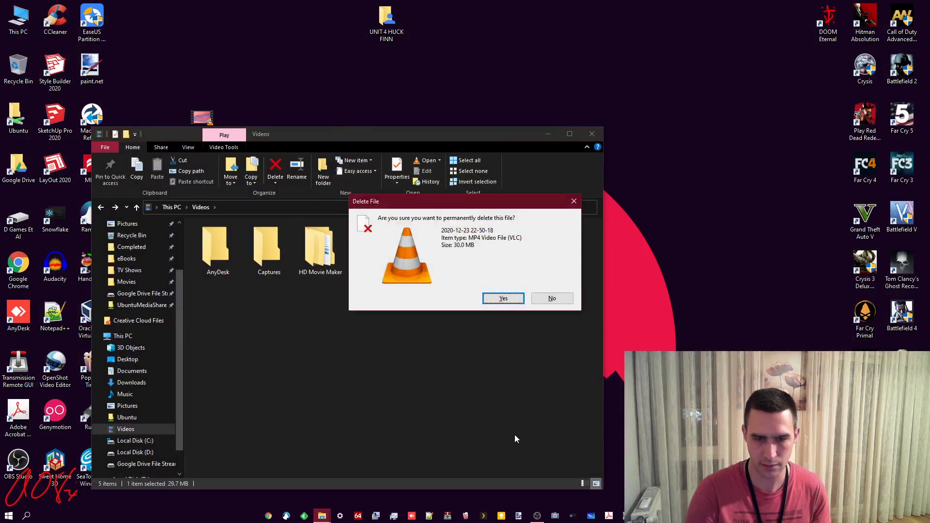
left_click(537, 209)
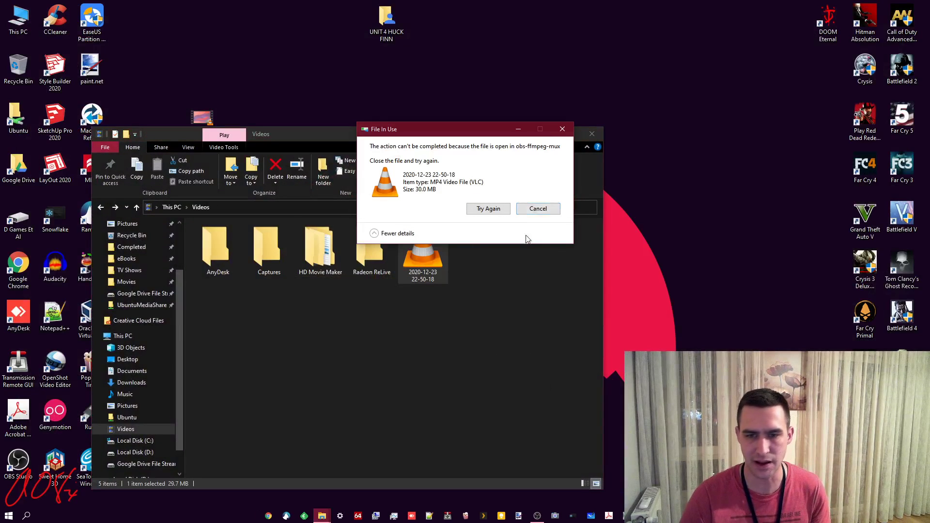
Step: Dismiss the file-in-use dialog and open the Windows Video Editor
left_click(8, 516)
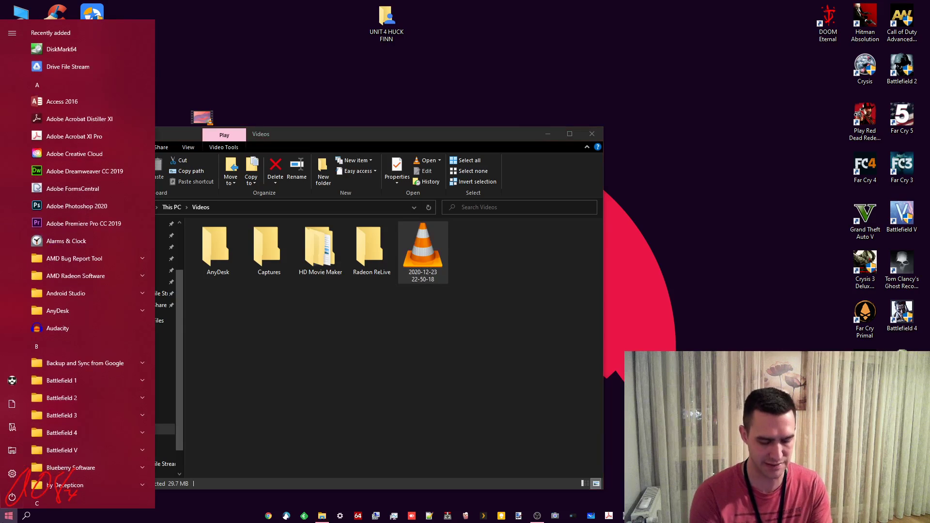
type("video")
key("Return")
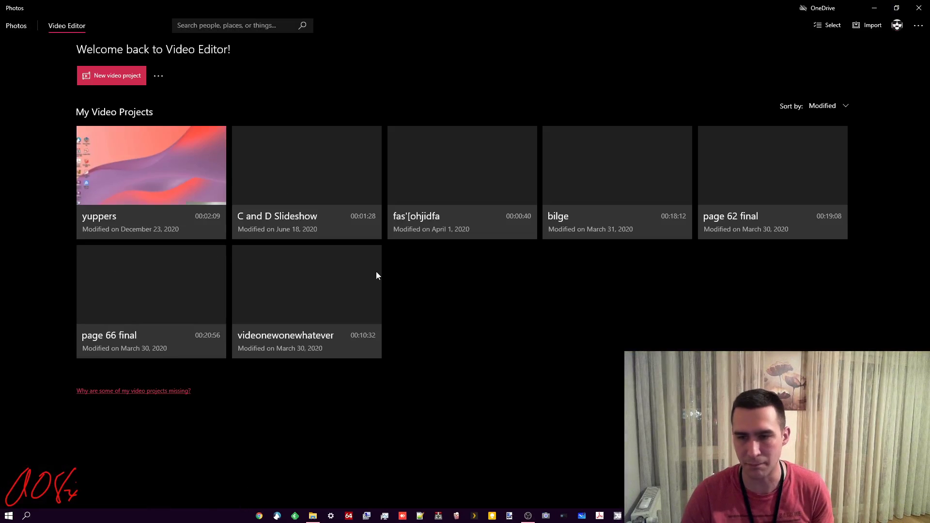
Step: Remove all seven saved projects, from yuppers to videonewonewhatever, from My Video Projects and close the editor
mouse_move(202, 153)
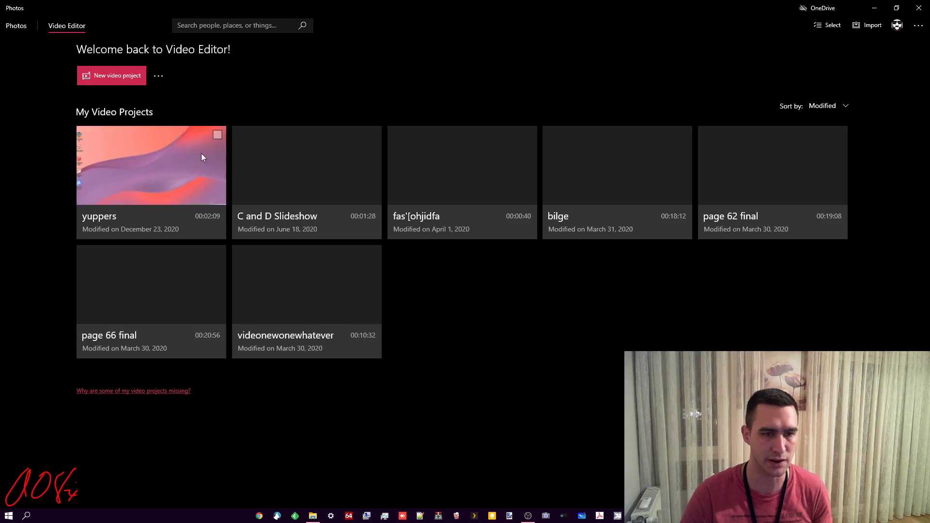
left_click(217, 135)
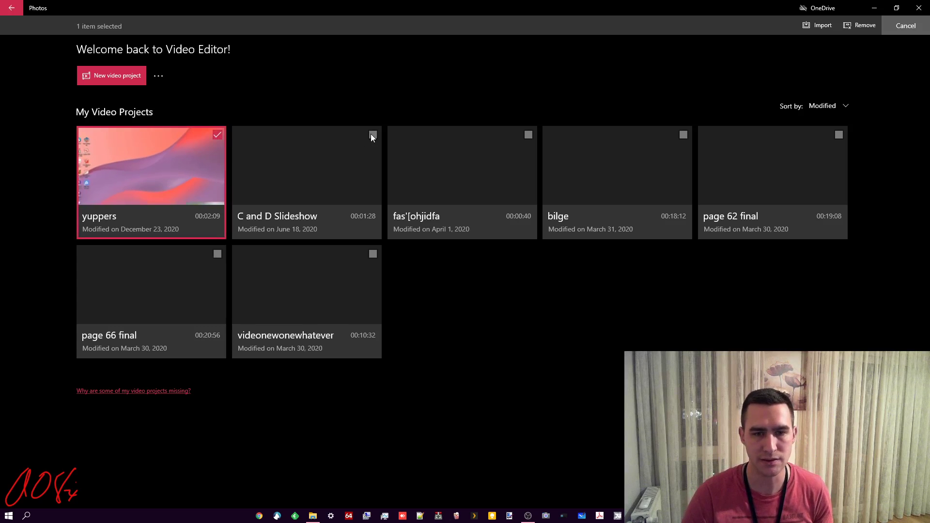
left_click(371, 134)
left_click(527, 135)
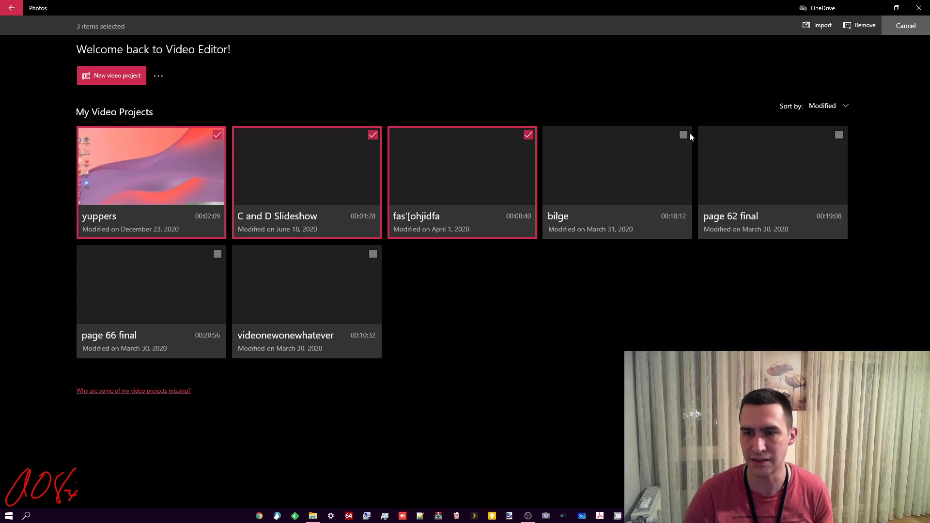
left_click(683, 134)
left_click(838, 135)
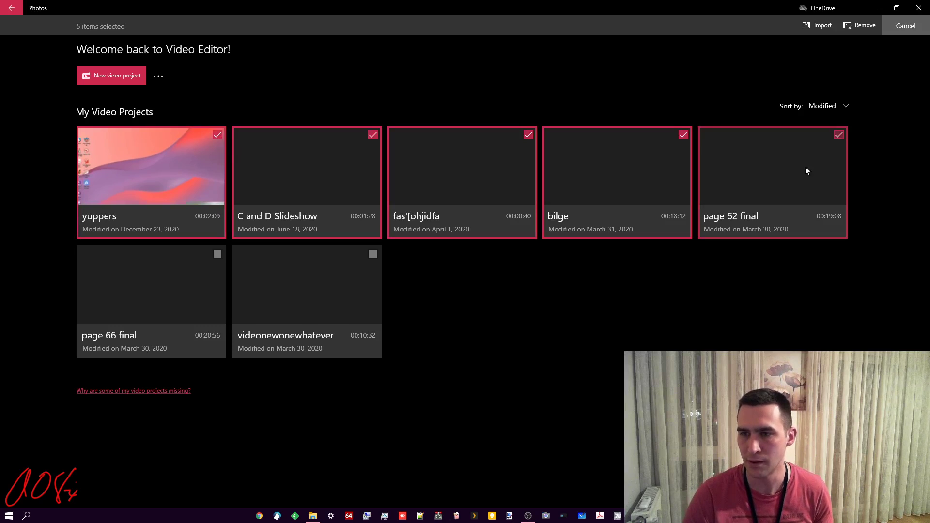
left_click(372, 254)
left_click(217, 254)
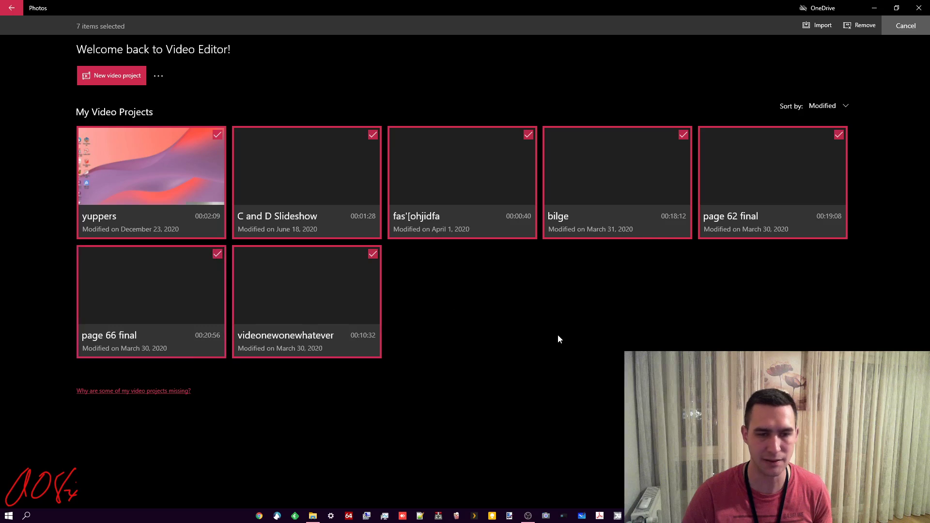
left_click(860, 26)
left_click(431, 281)
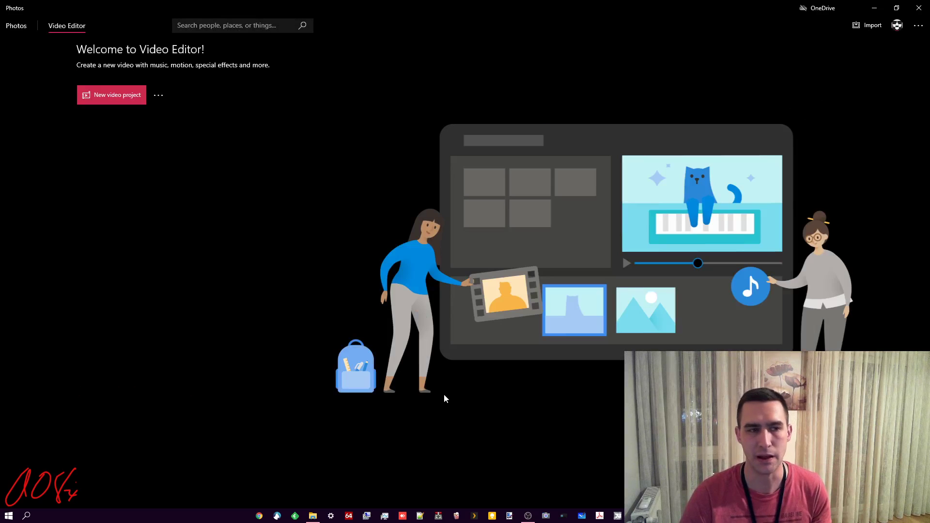
left_click(918, 8)
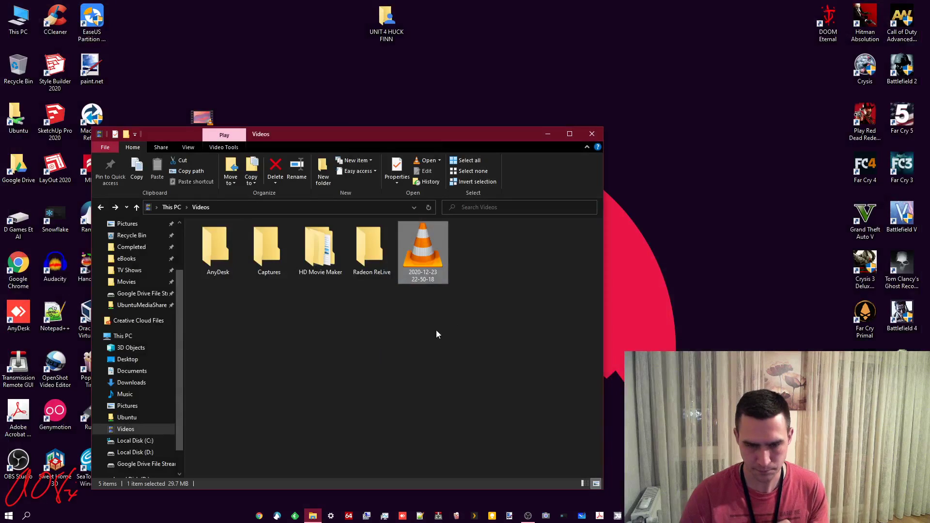
right_click(424, 385)
left_click(472, 284)
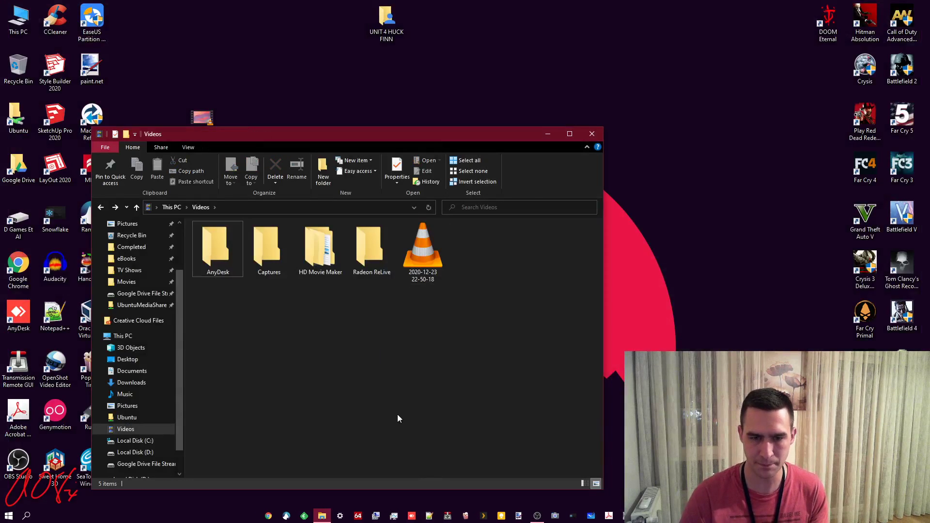
left_click(429, 279)
key("Delete")
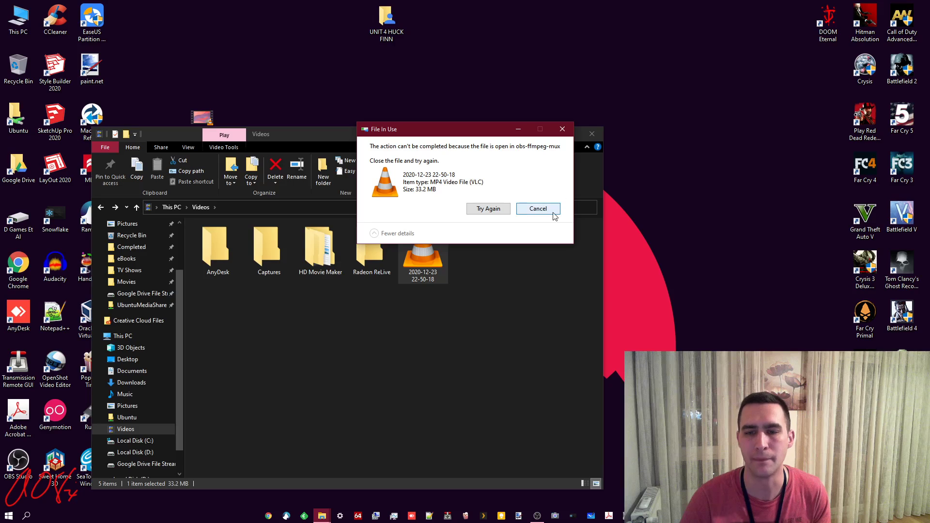
left_click(537, 209)
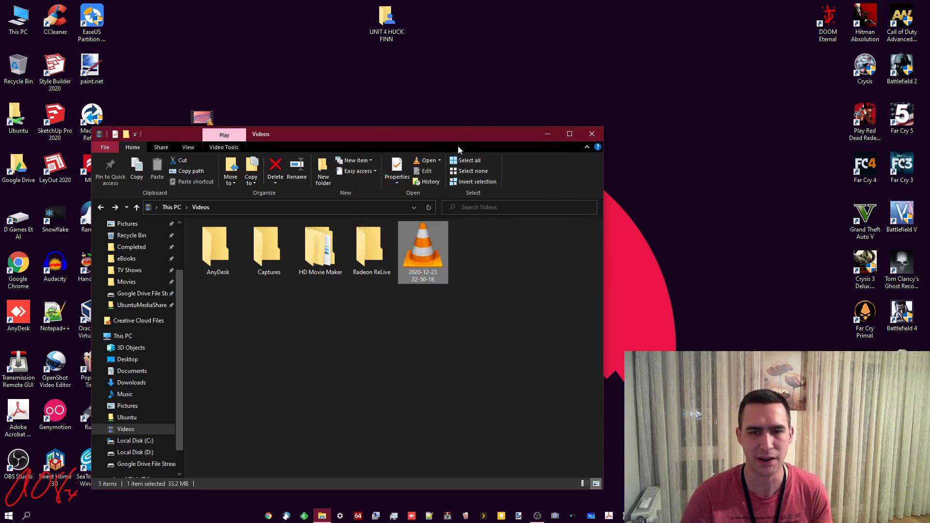
left_click_drag(458, 140, 634, 147)
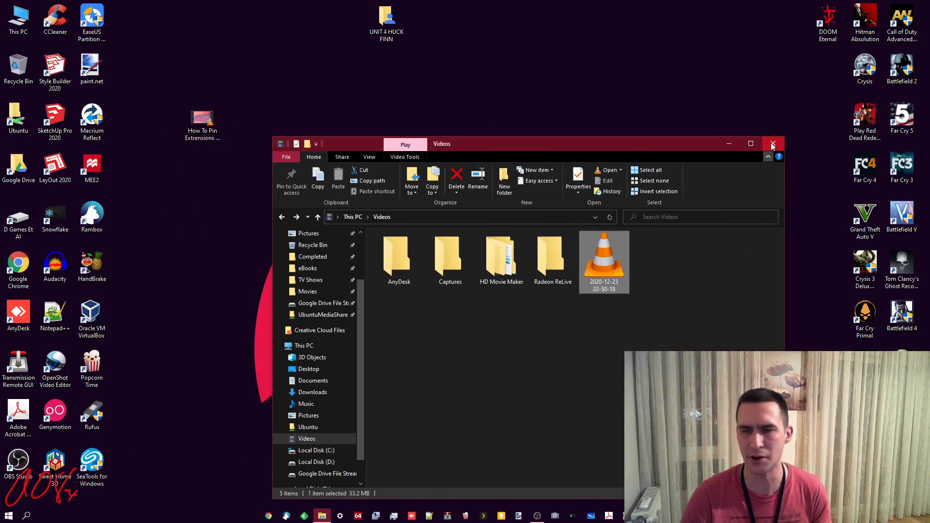
key("super+d")
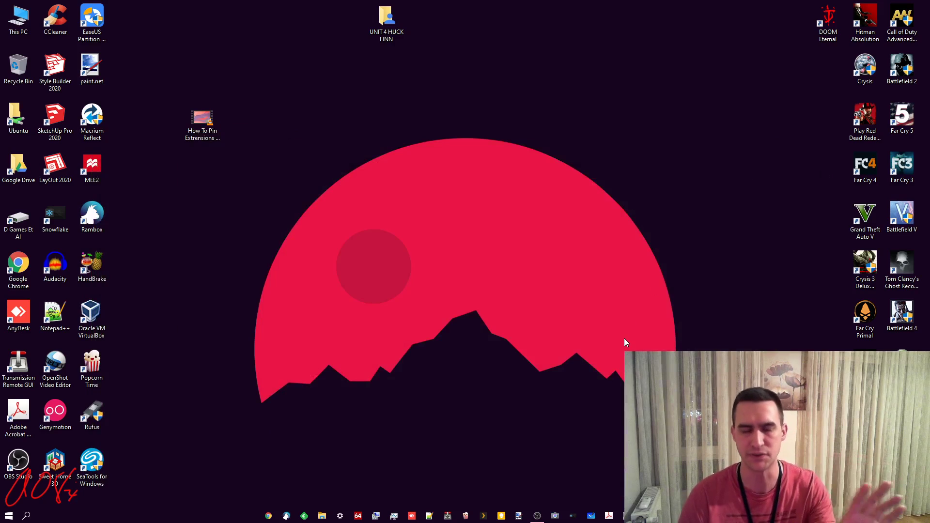
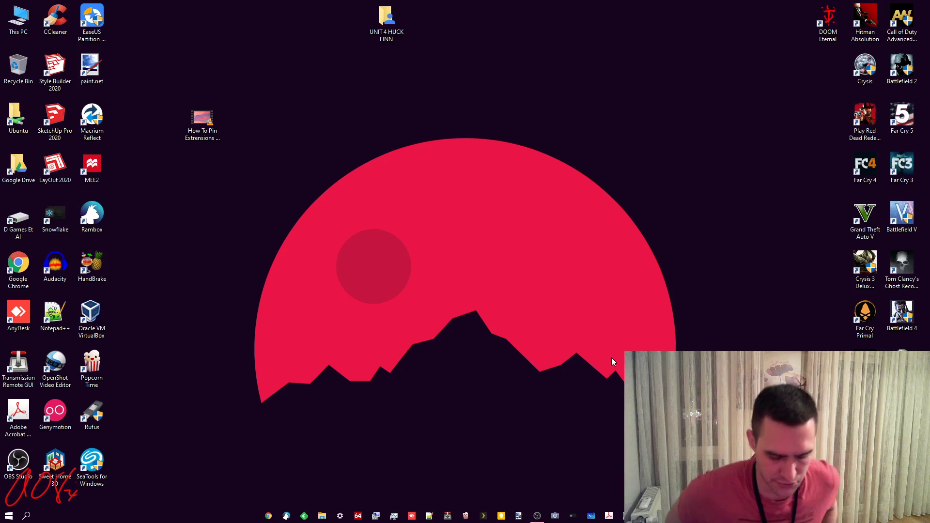
Step: Open the Windows Video Editor, create a new video project without naming it, and close the editor
key("super")
type("video")
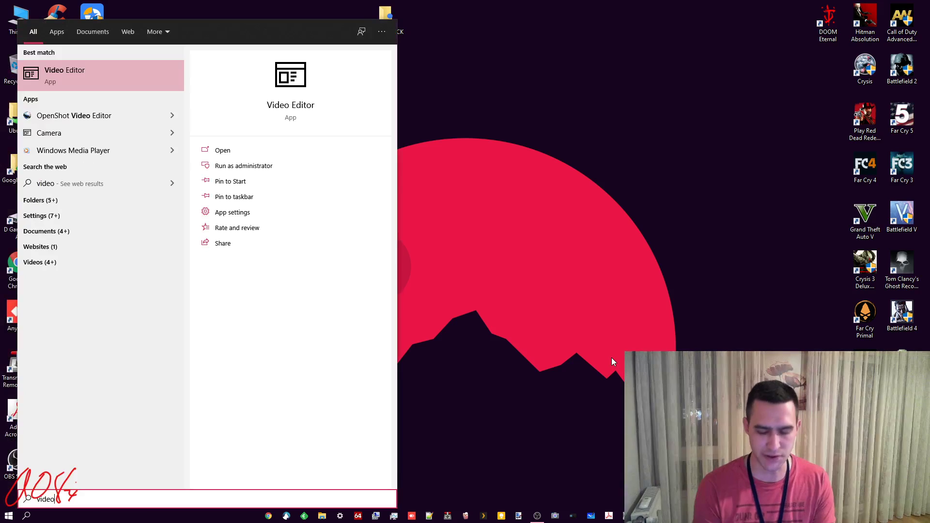
key("Escape")
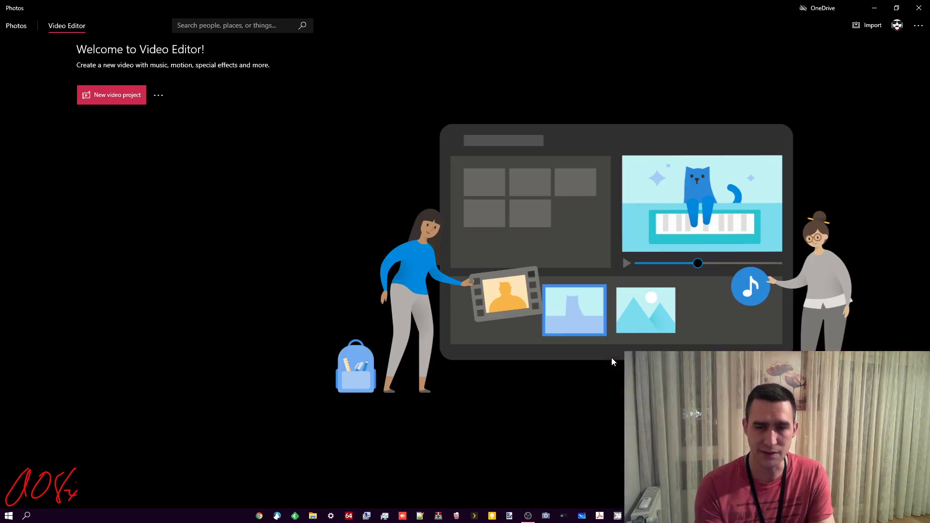
left_click(119, 86)
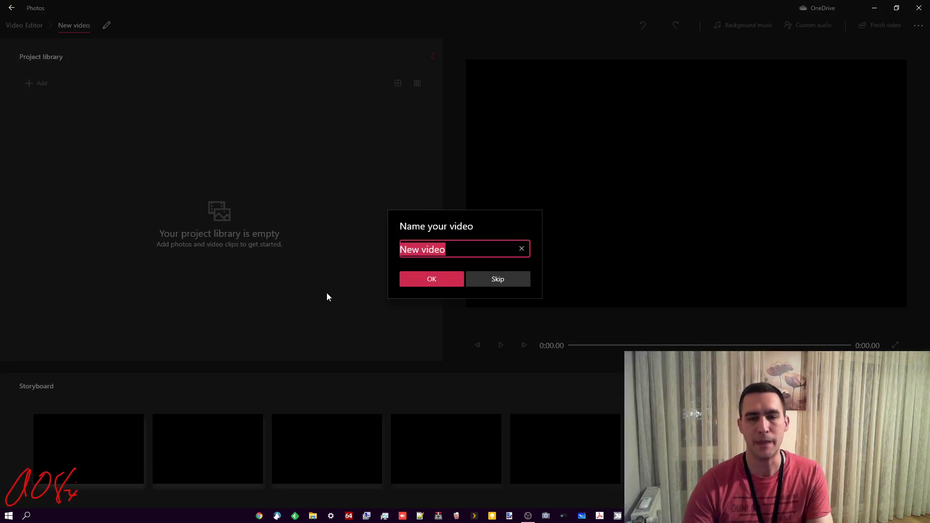
left_click(500, 279)
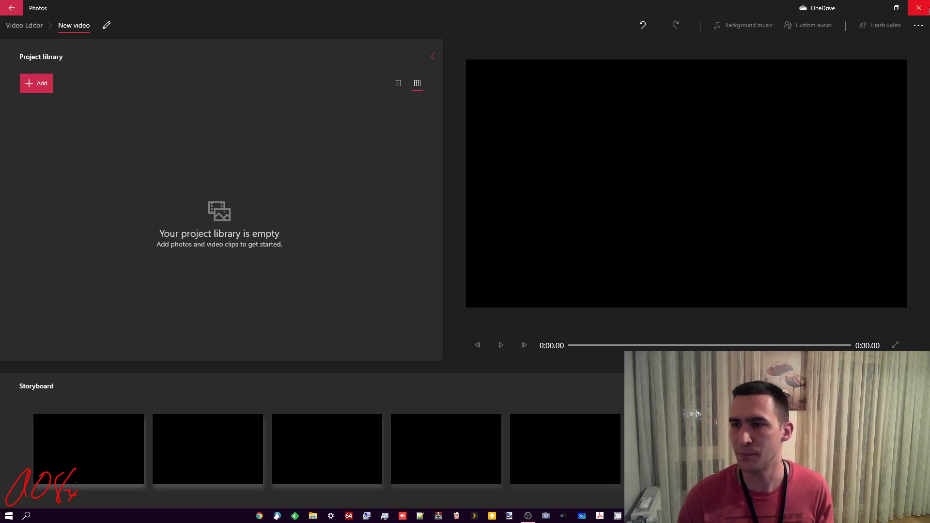
left_click(923, 8)
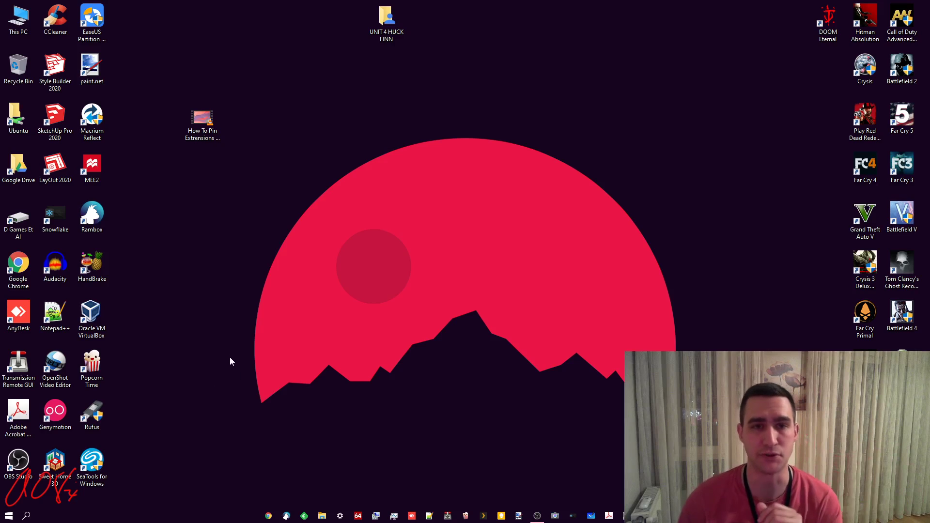
Step: Switch to Chrome, search for openshot download, view the OpenShot download page, and close the browser
left_click(54, 366)
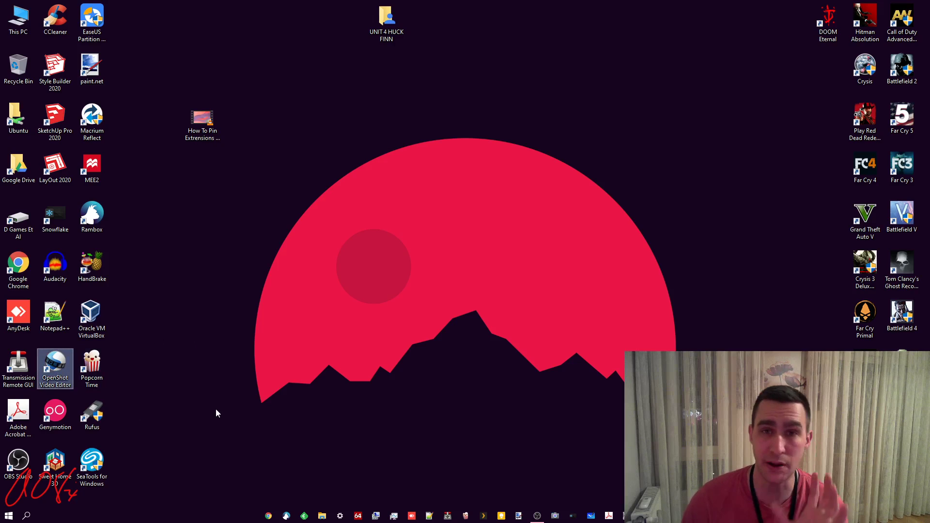
left_click(268, 515)
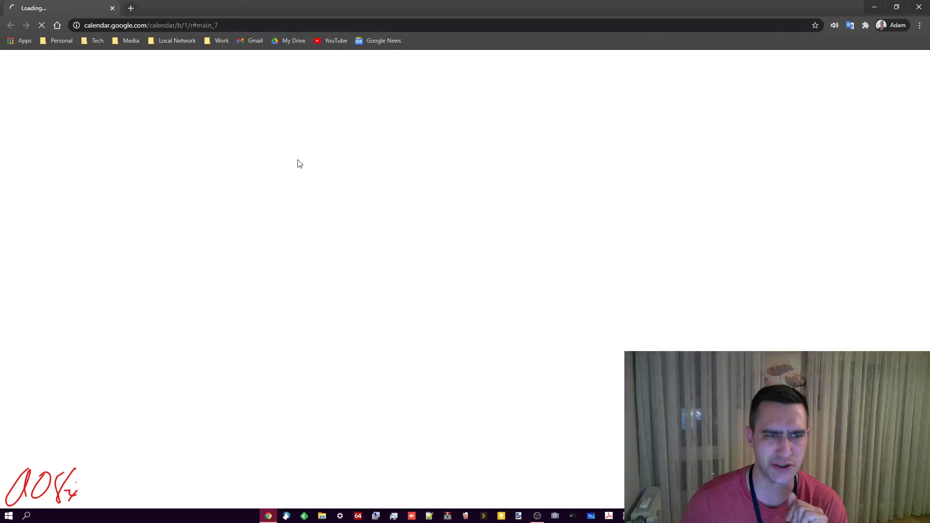
left_click(232, 25)
type("open")
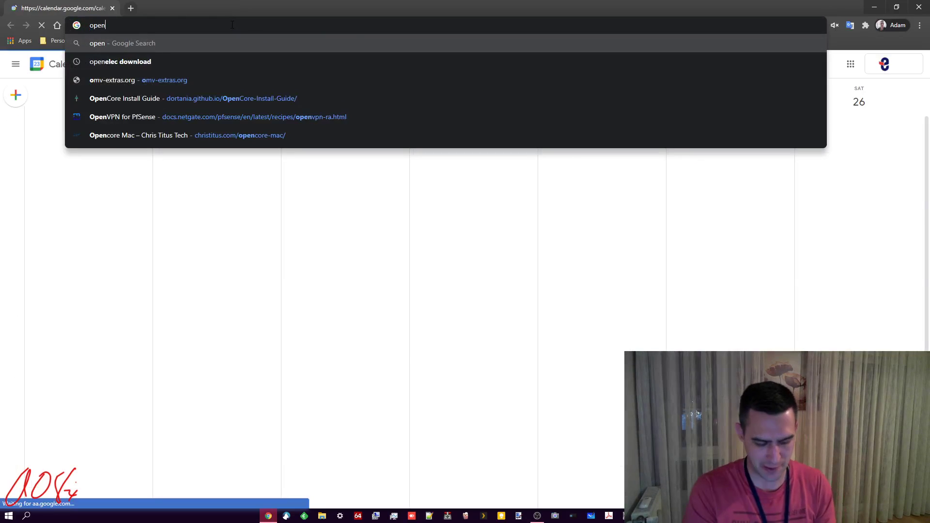
type("shot")
key("Down")
key("Return")
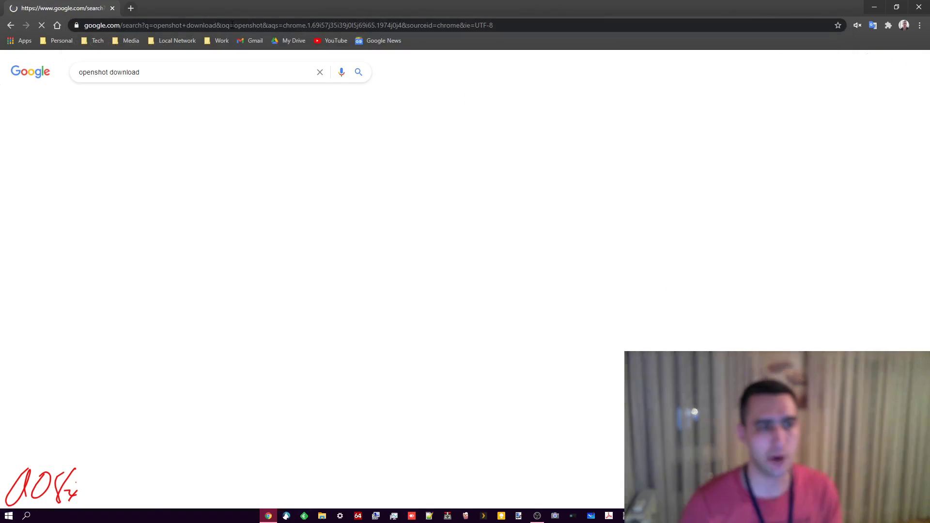
left_click(211, 150)
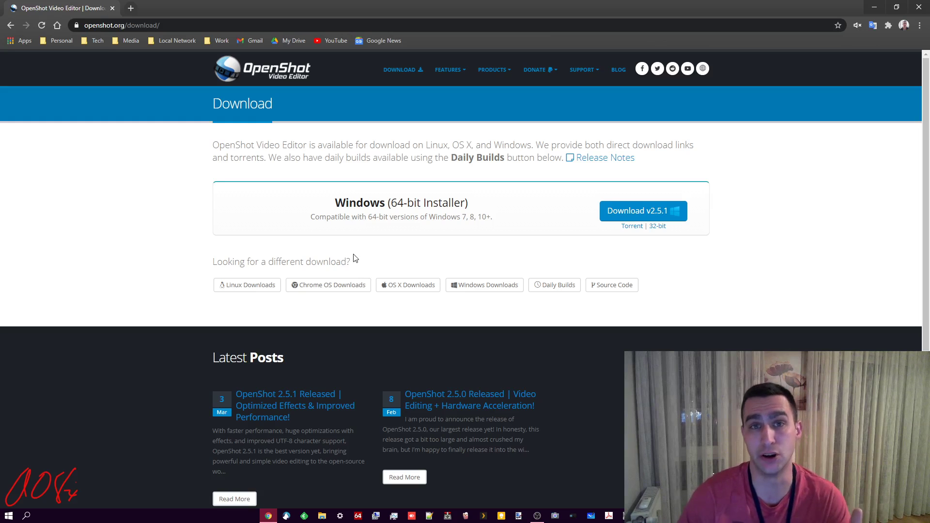
left_click(922, 7)
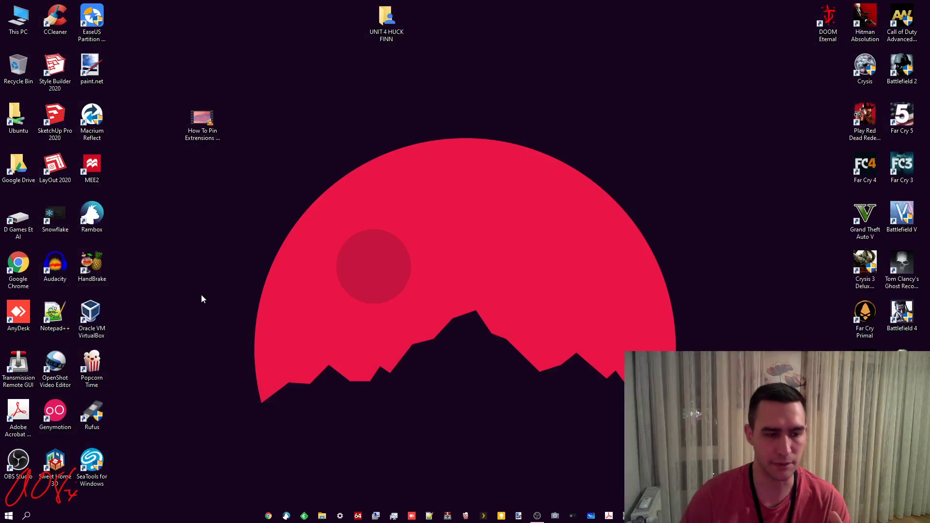
Step: Launch OpenShot Video Editor from the desktop and move its window aside
double_click(52, 369)
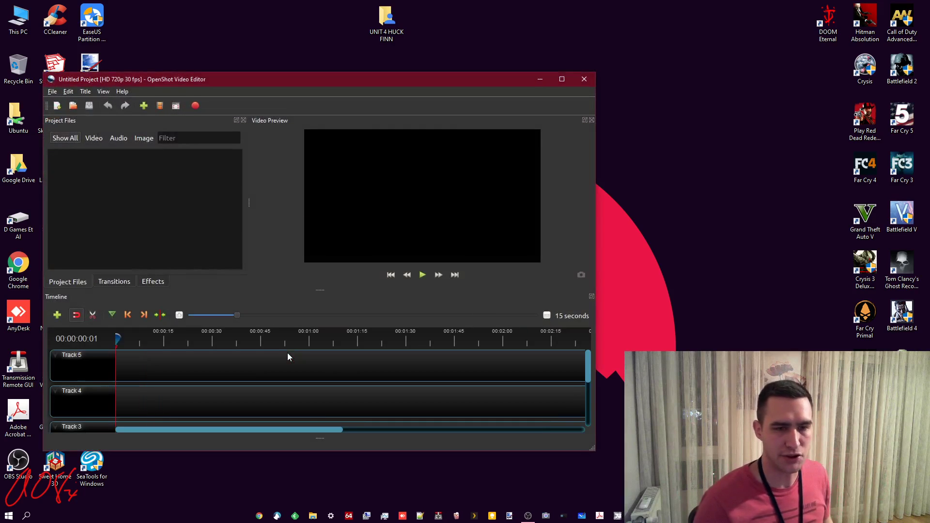
left_click_drag(308, 82, 623, 100)
Step: Reopen the New video project in Windows Video Editor, compare its layout side by side with OpenShot, and close it
key("super")
type("video.")
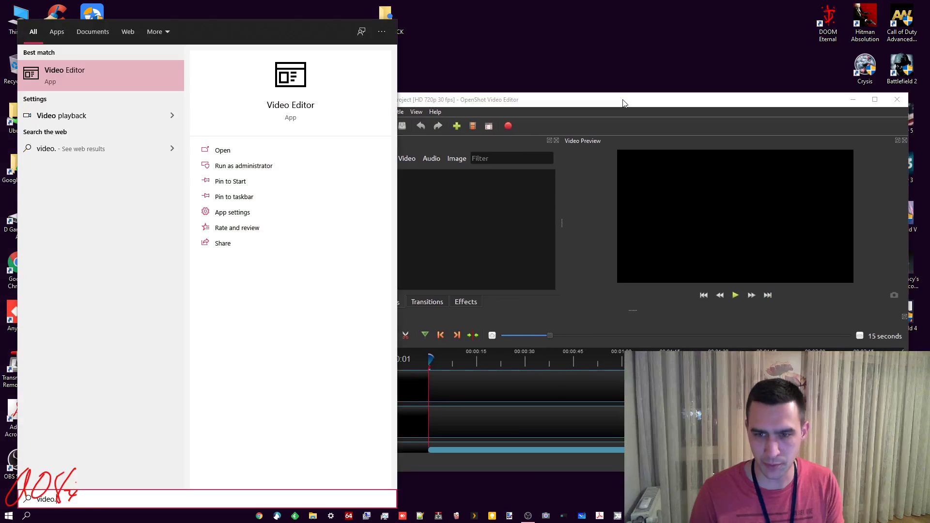
key("Return")
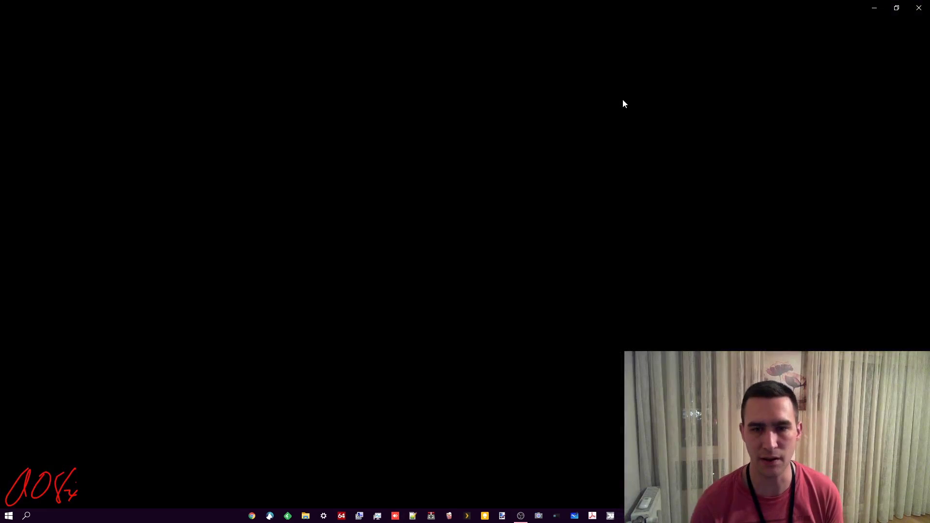
left_click(894, 11)
left_click(346, 188)
left_click_drag(539, 44, 291, 67)
left_click(323, 313)
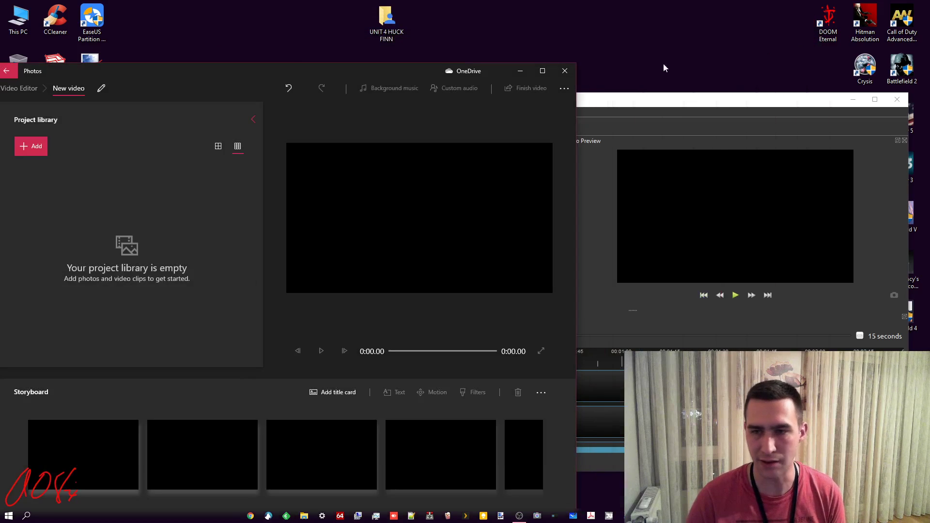
left_click_drag(644, 108, 745, 102)
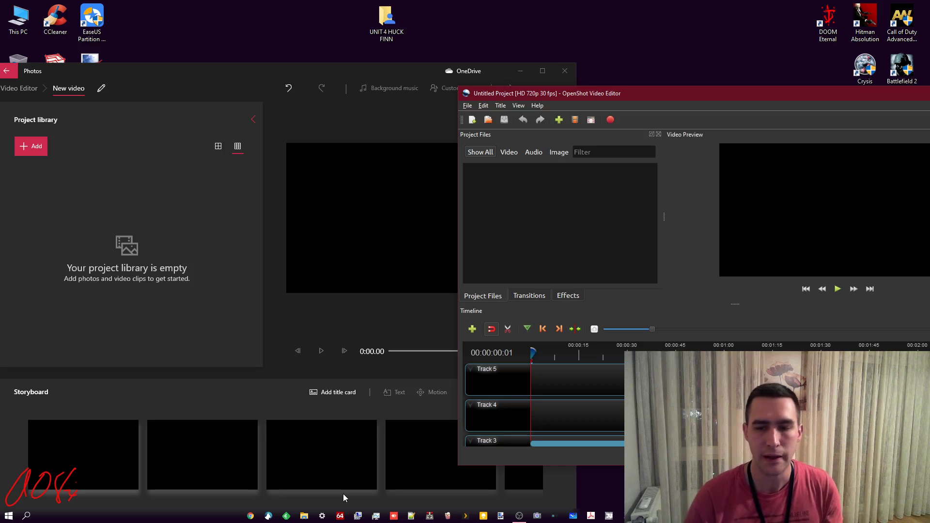
left_click(565, 71)
left_click_drag(616, 92, 432, 83)
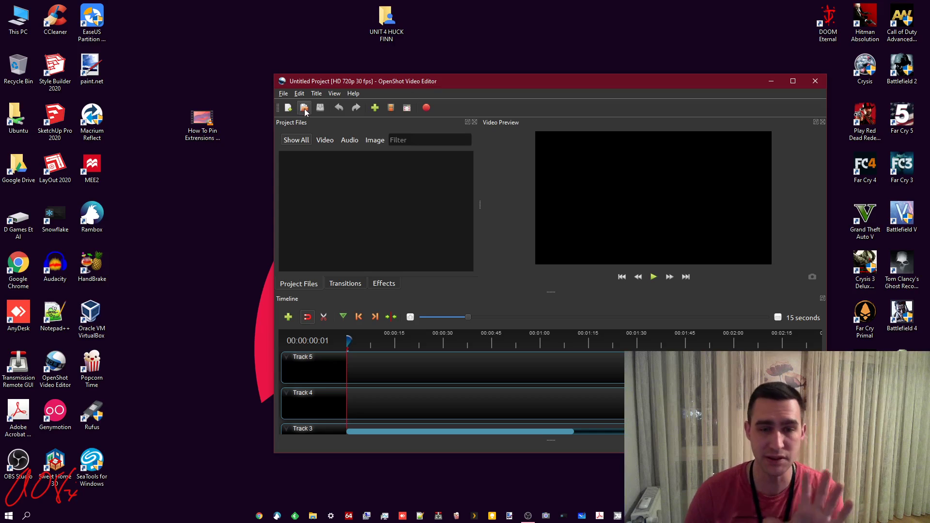
Step: Place the How To Pin Extrensions desktop video at the start of Track 5 in OpenShot and maximize the window
left_click(199, 119)
left_click_drag(199, 119, 402, 365)
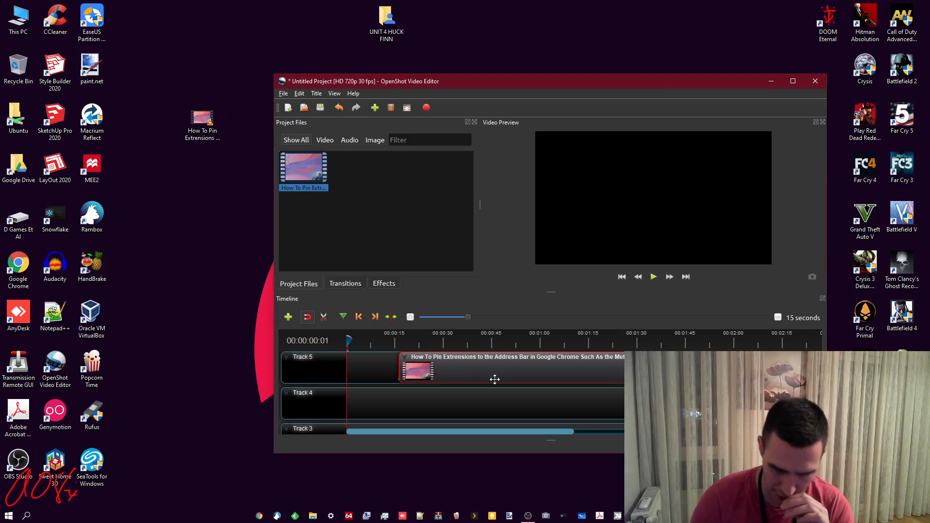
left_click_drag(560, 367, 497, 371)
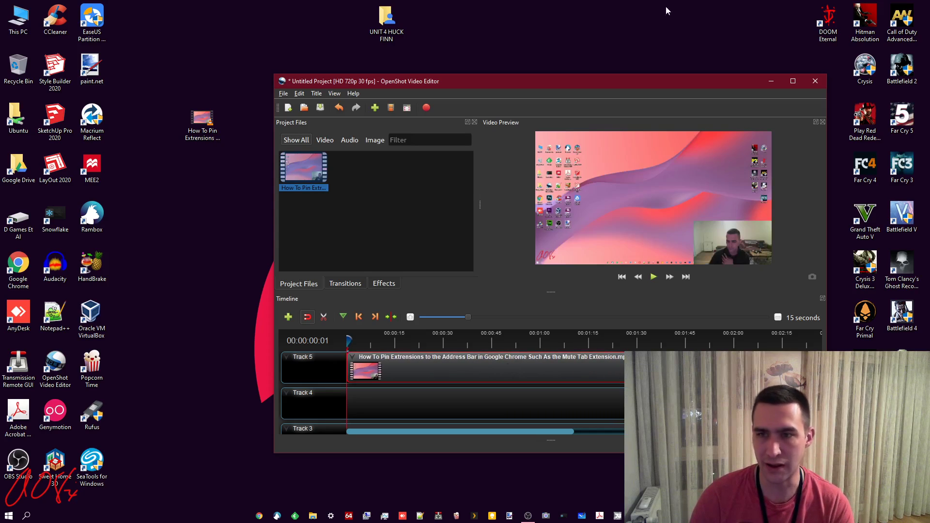
left_click(786, 81)
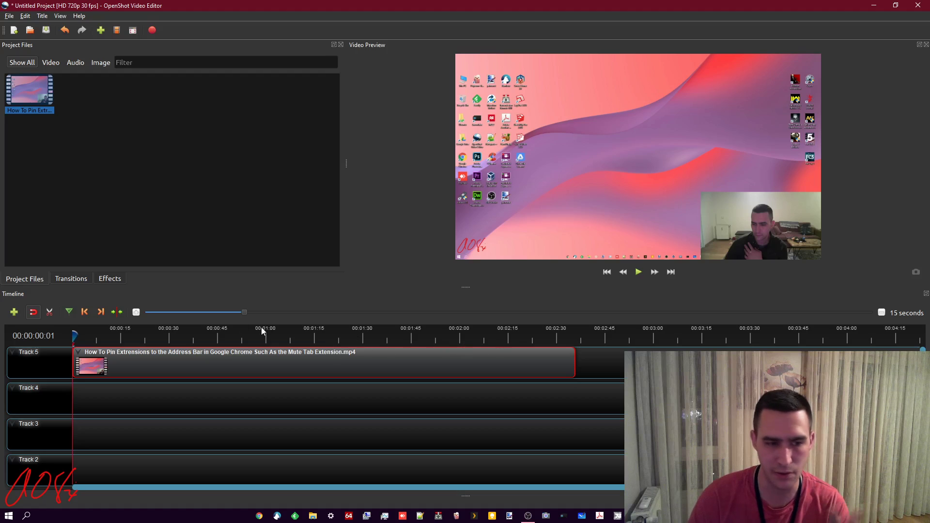
Step: Try wider and finer timeline zoom levels and finish with the scale at 1 second
left_click_drag(244, 311, 139, 311)
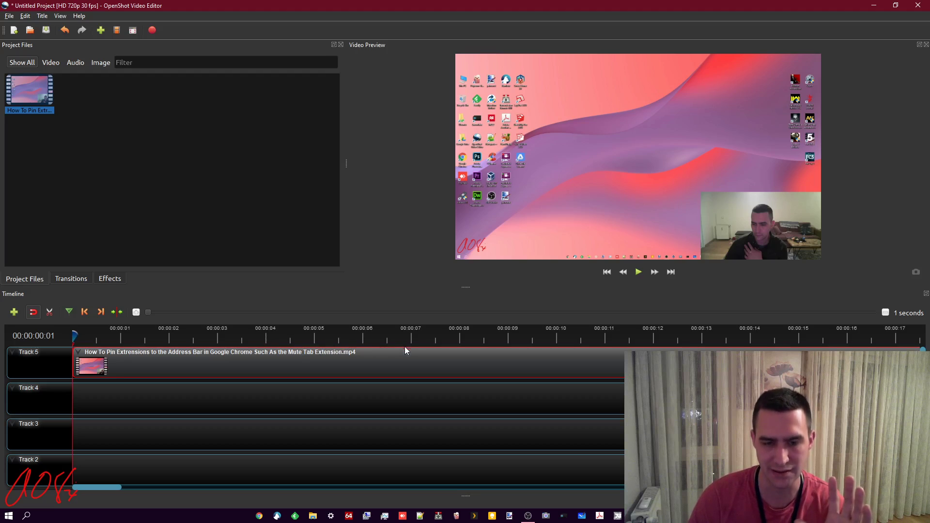
left_click_drag(148, 311, 220, 311)
left_click_drag(318, 329, 483, 325)
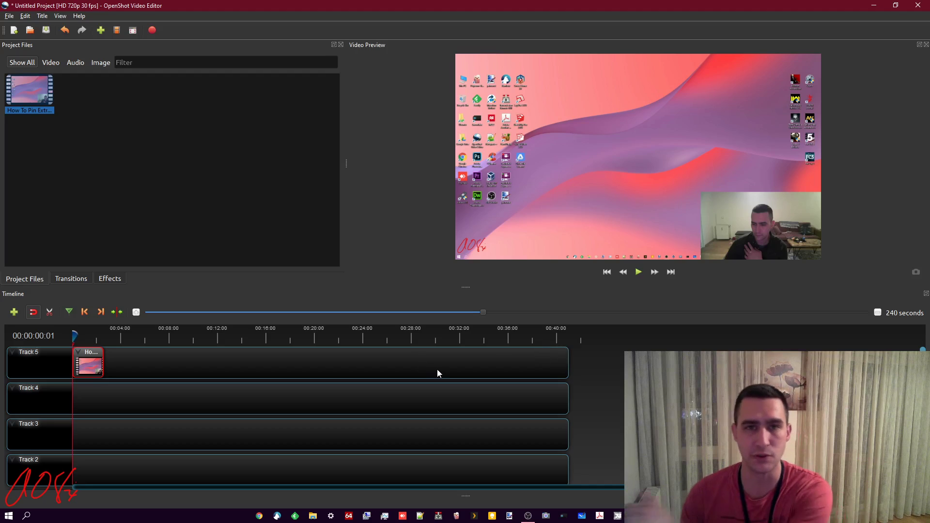
left_click_drag(483, 312, 148, 314)
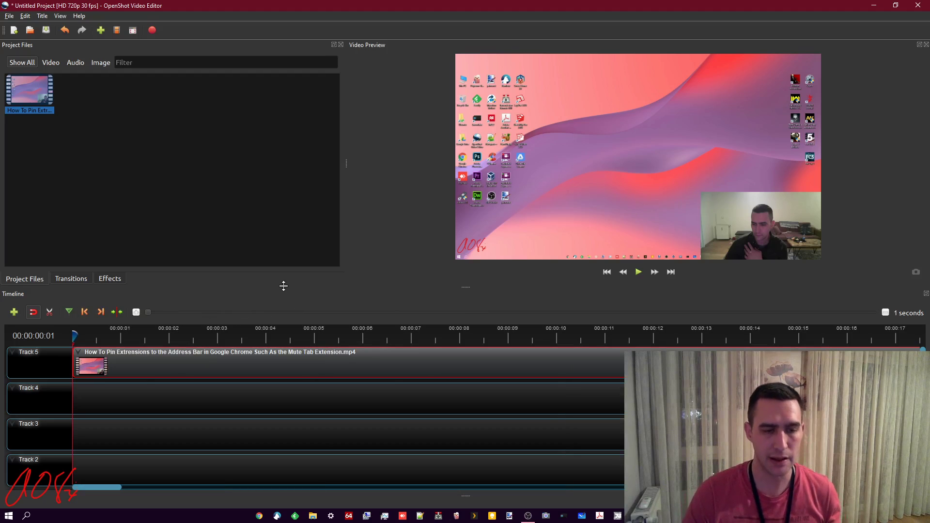
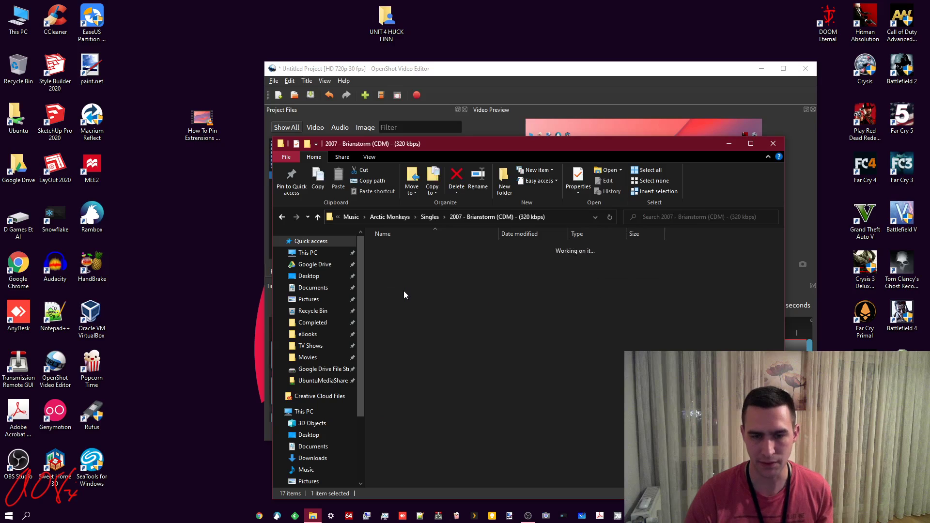
Step: Copy "04. What If You Were Right The First Time" from the Brianstorm music folder to the desktop, allow the transfer, and close the folder
left_click_drag(407, 280, 191, 391)
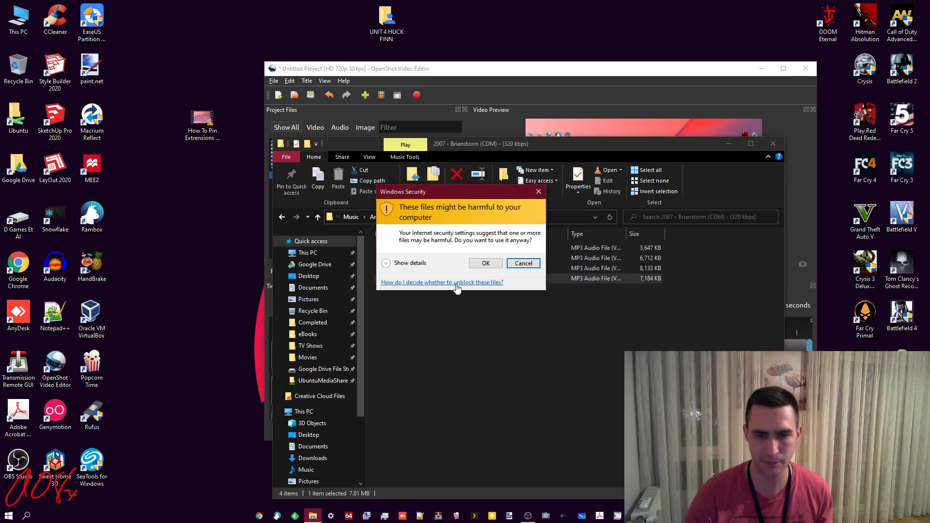
left_click(485, 263)
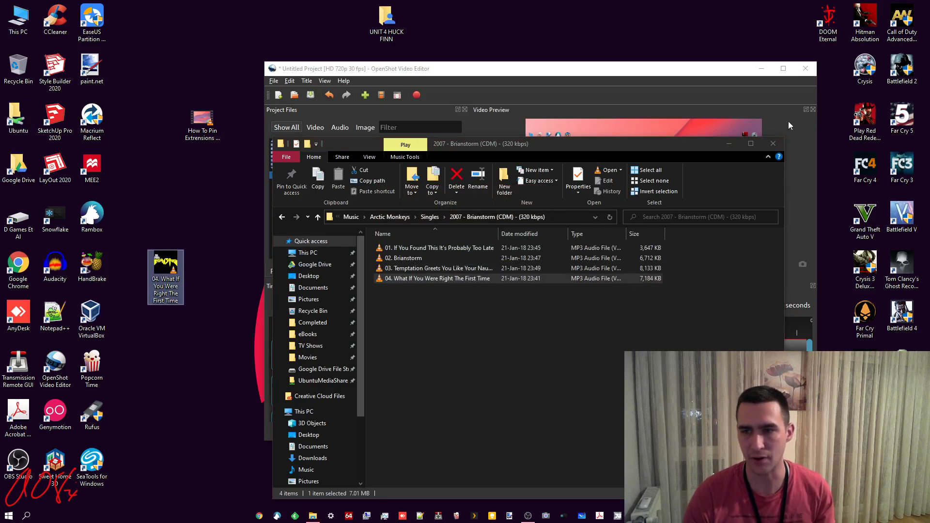
left_click(772, 143)
Step: Add the desktop MP3 to Track 4 in OpenShot, maximize the window, and align the audio clip with the start of the timeline
left_click_drag(165, 269, 387, 390)
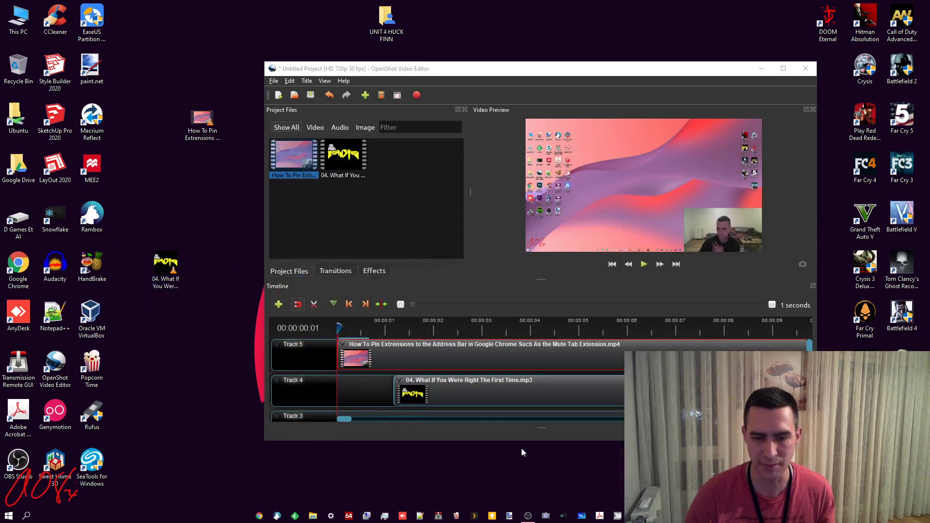
double_click(531, 68)
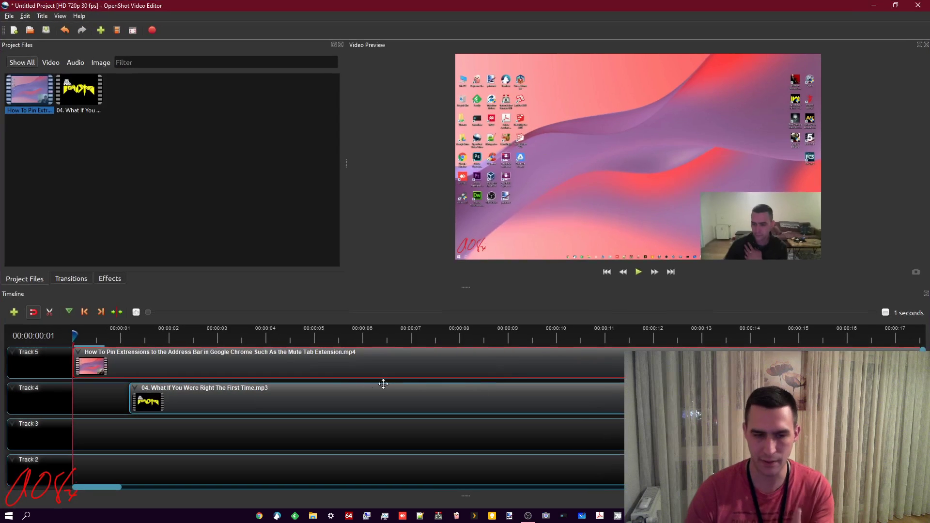
left_click_drag(342, 392, 283, 396)
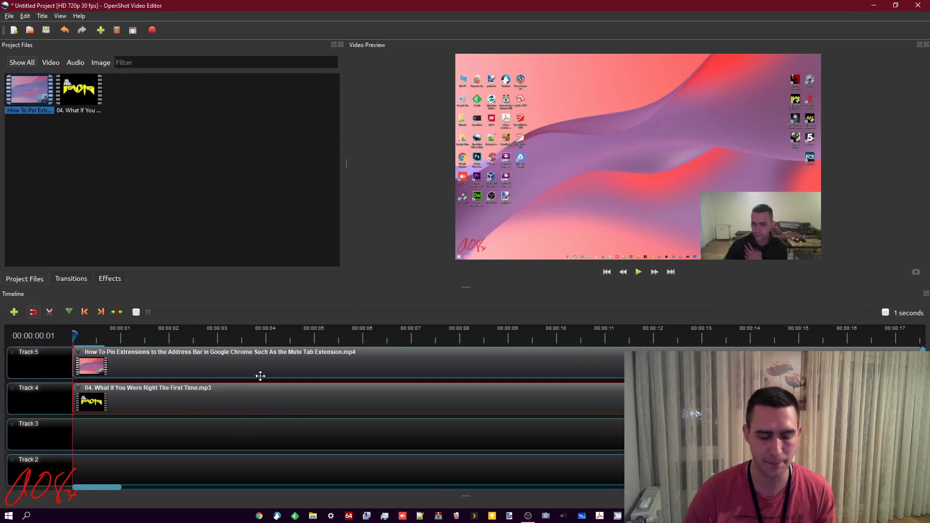
Step: Set the volume of the entire Track 4 audio clip to 50%
right_click(296, 399)
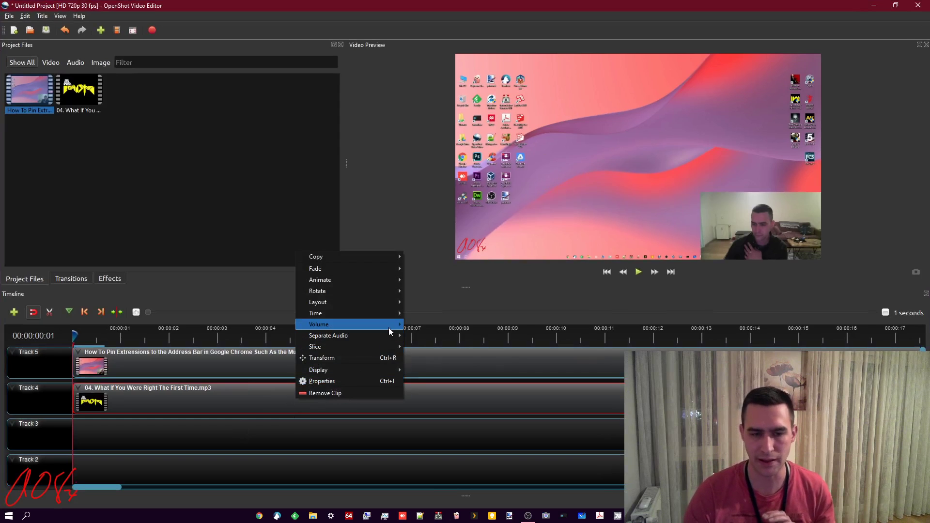
mouse_move(387, 325)
mouse_move(446, 360)
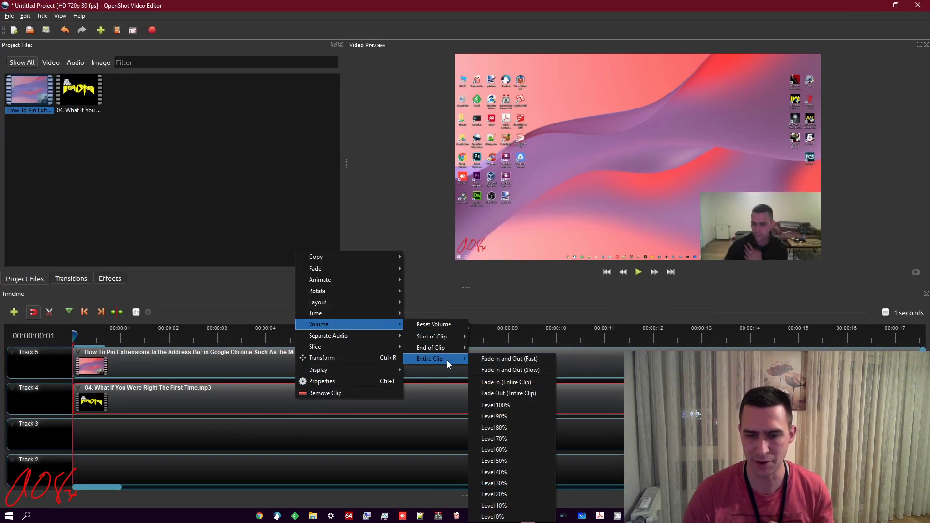
left_click(503, 461)
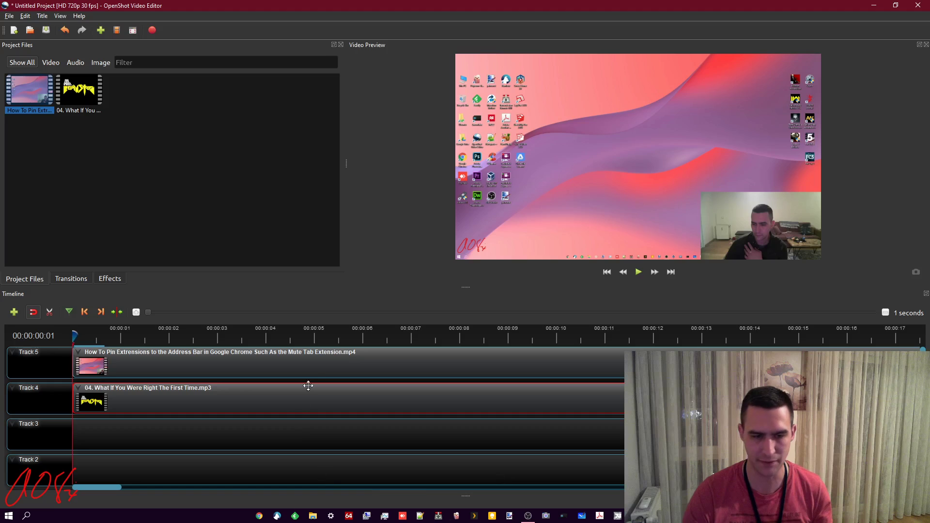
Step: Remove the MP3 clip from Track 4
left_click(319, 366)
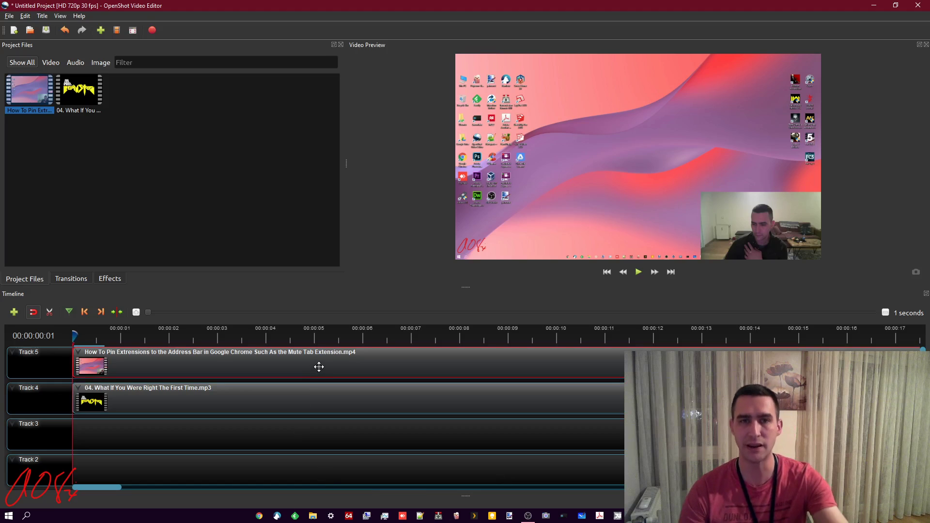
left_click(314, 399)
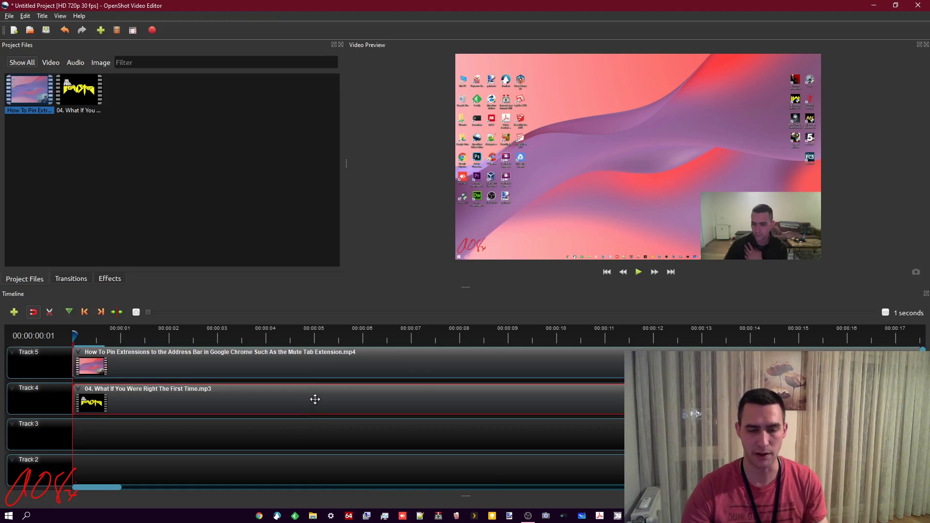
right_click(315, 399)
left_click(332, 394)
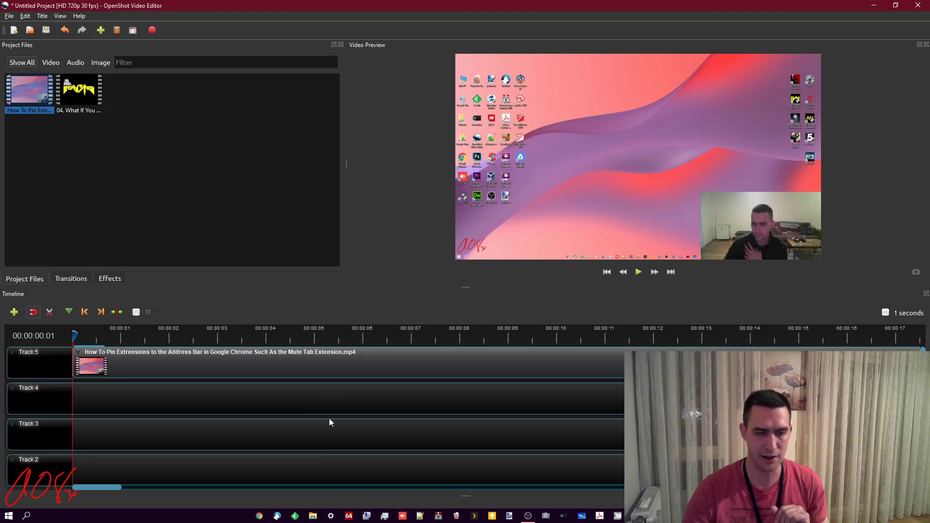
Step: Move the playhead to 00:00:05:10 and split the Track 5 video at about 5 seconds with the Razor tool
left_click(301, 365)
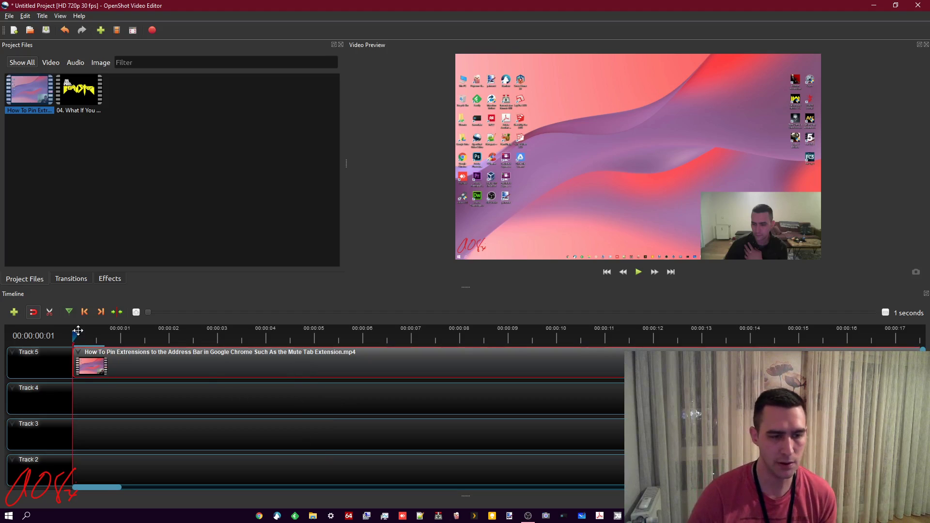
left_click_drag(74, 334, 329, 336)
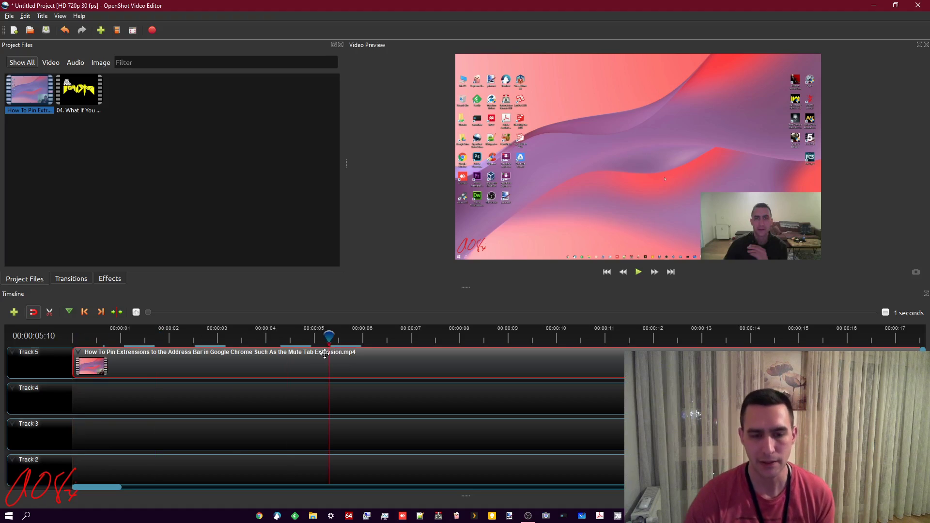
left_click(50, 313)
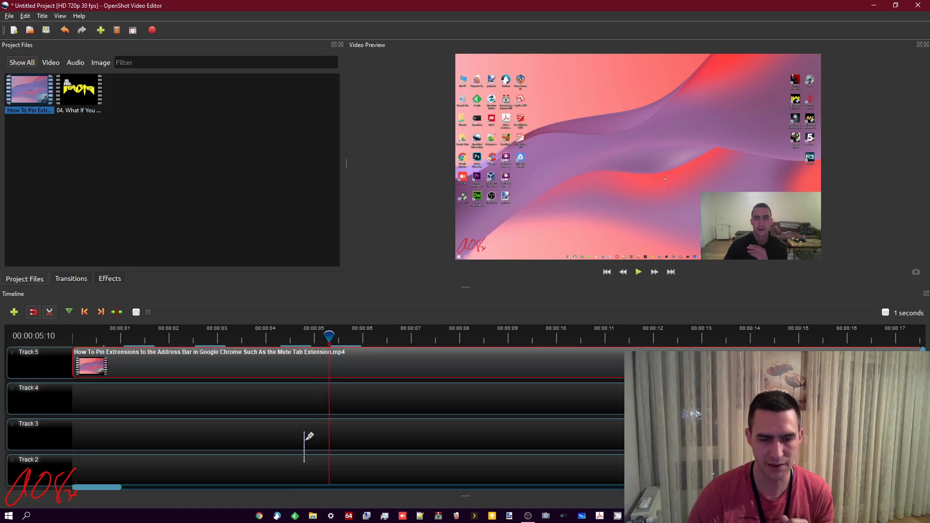
left_click(316, 363)
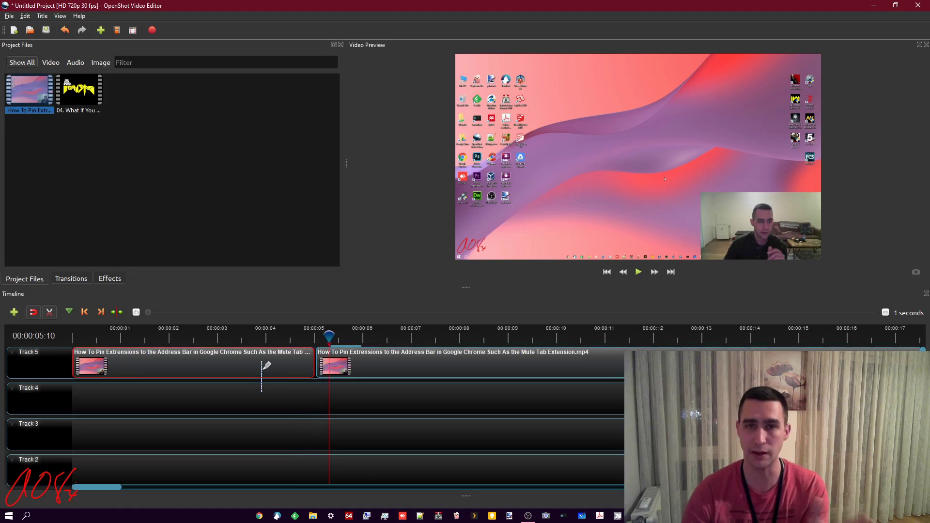
left_click(50, 312)
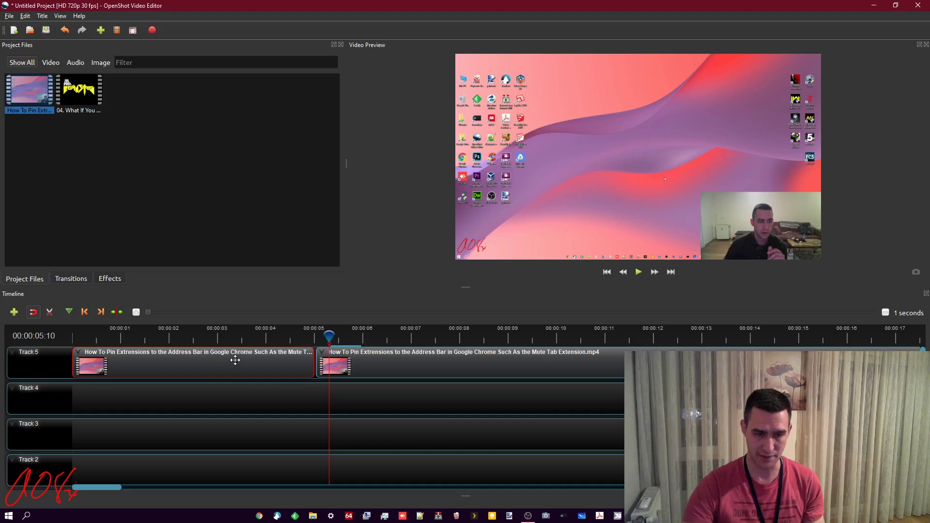
Step: Remove the first piece of the split video and move the remaining piece to the start of Track 5
left_click(466, 367)
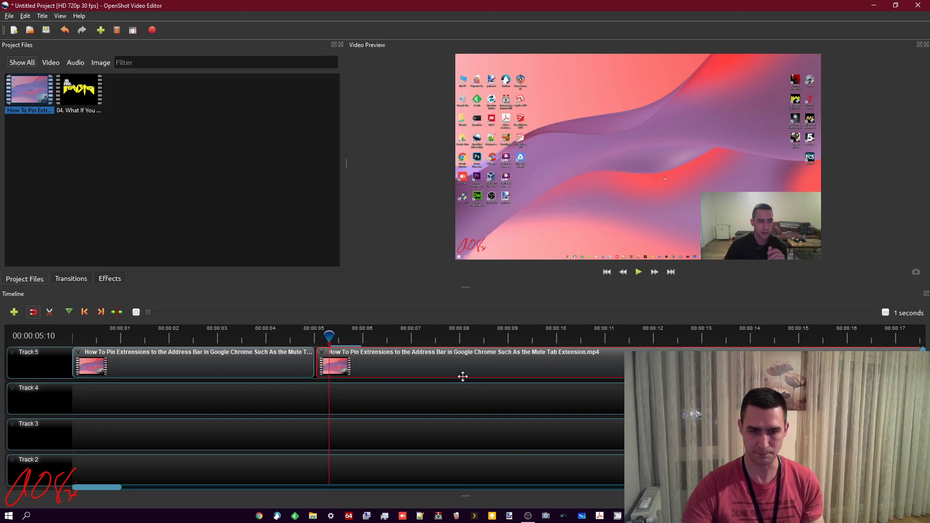
left_click(266, 357)
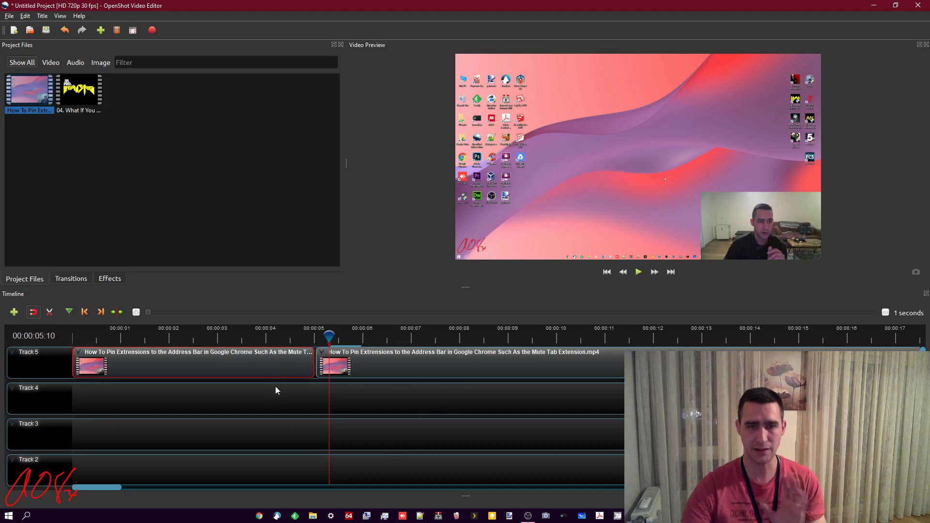
right_click(265, 365)
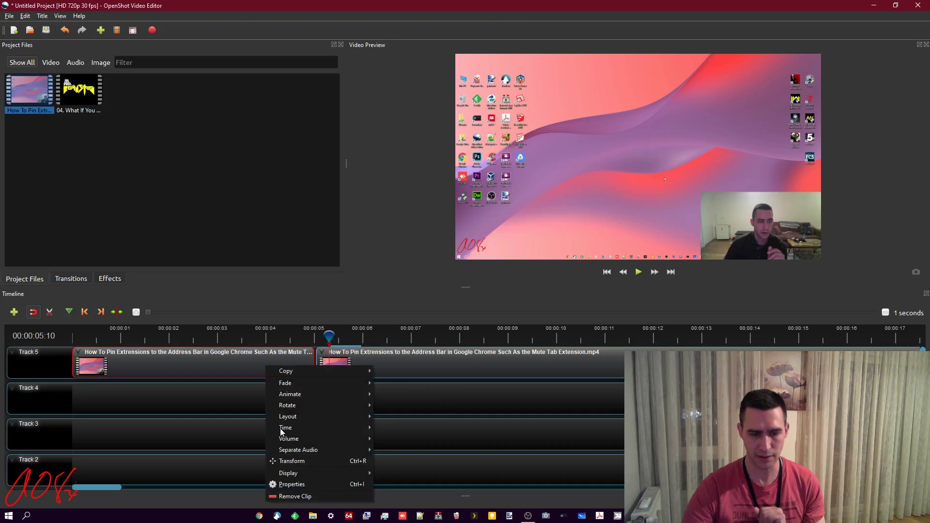
left_click(286, 497)
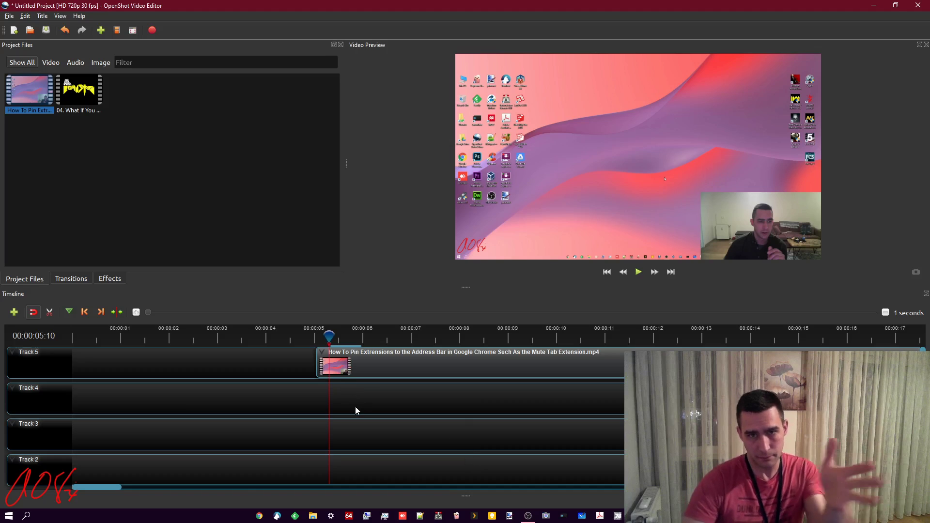
left_click_drag(412, 349, 188, 420)
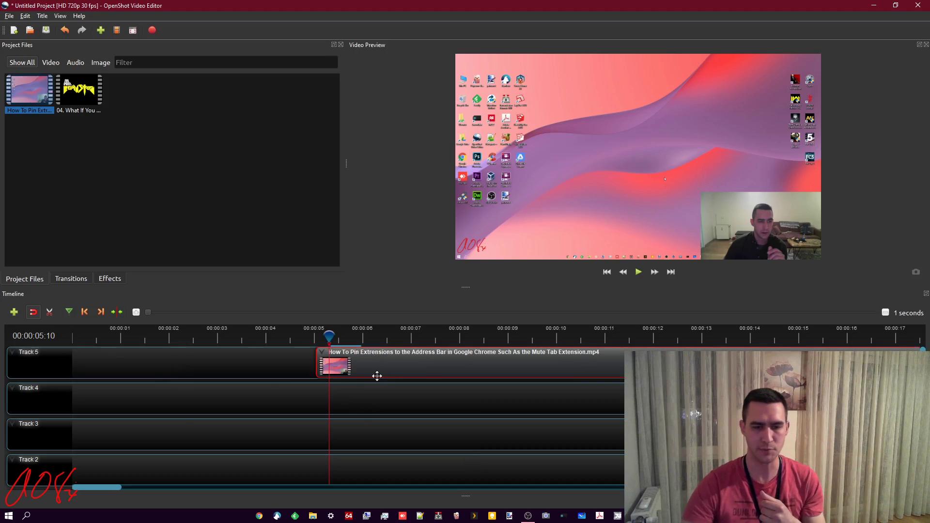
left_click_drag(392, 364, 145, 359)
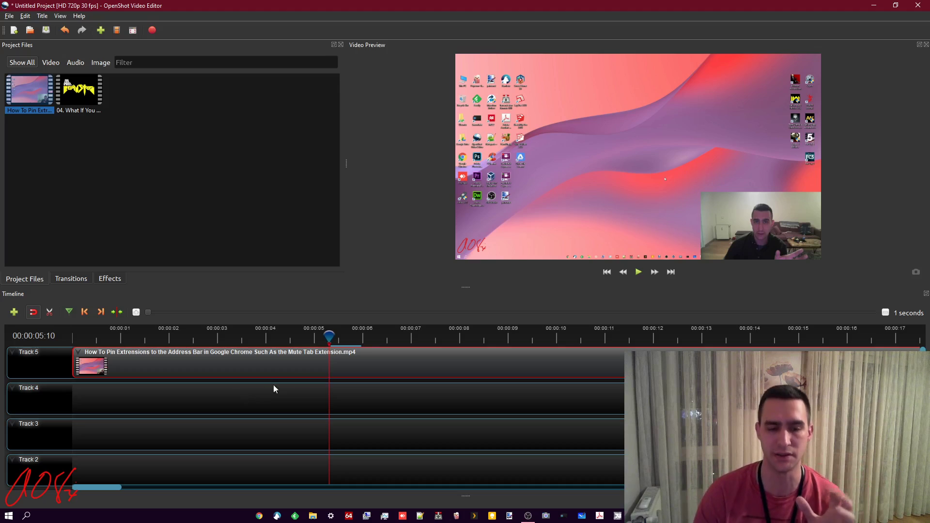
Step: Transform the Track 5 clip, shrinking its picture and moving it partly beyond the lower-right corner of the frame
right_click(360, 370)
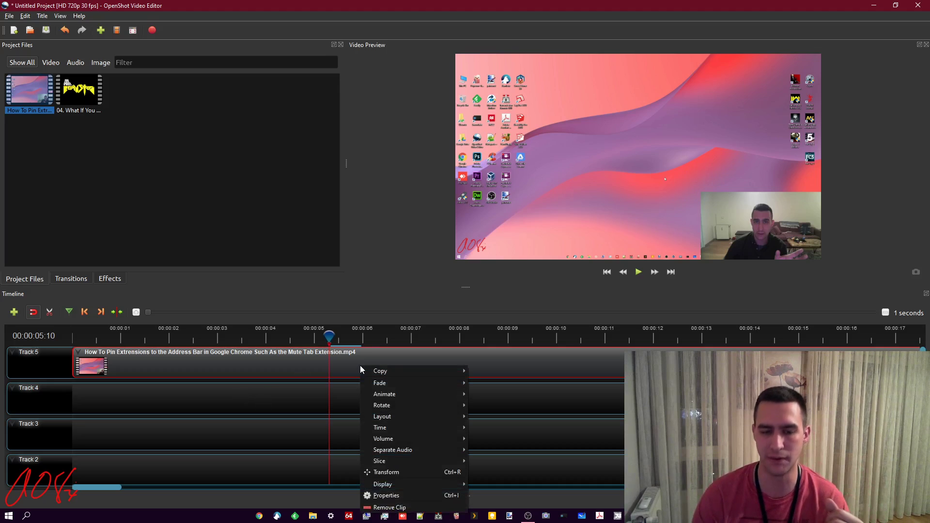
left_click(428, 472)
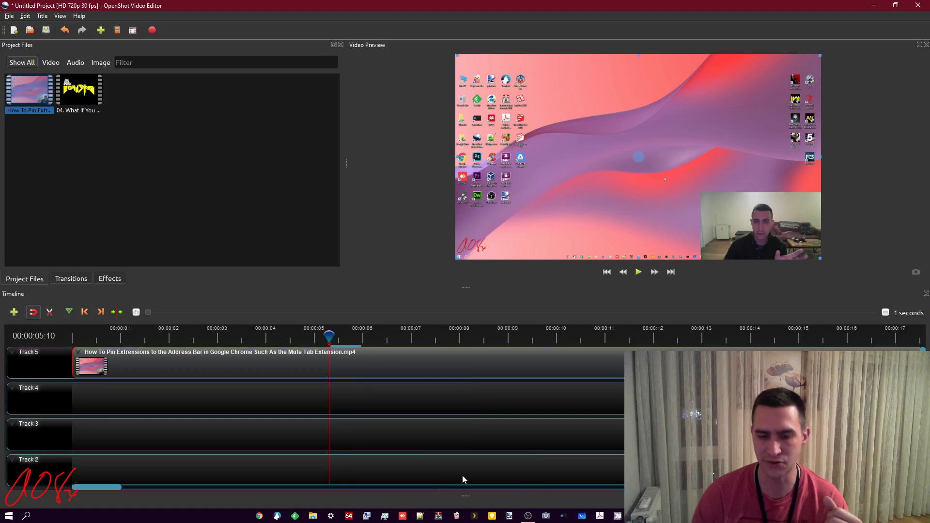
right_click(388, 361)
mouse_move(465, 457)
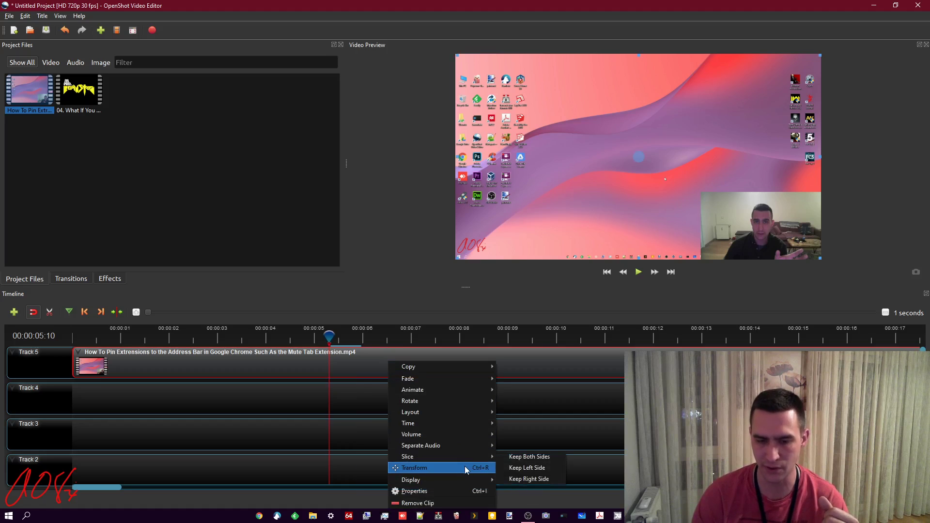
left_click(438, 468)
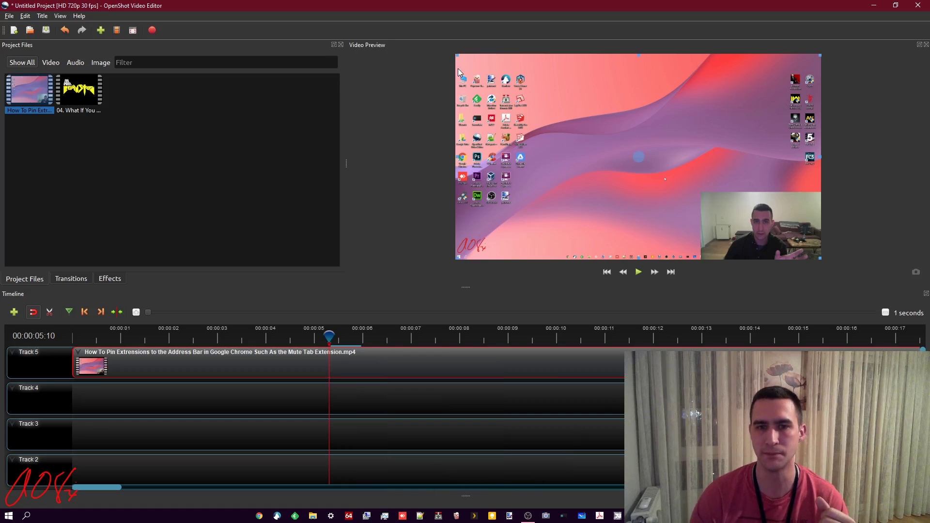
left_click_drag(457, 55, 521, 91)
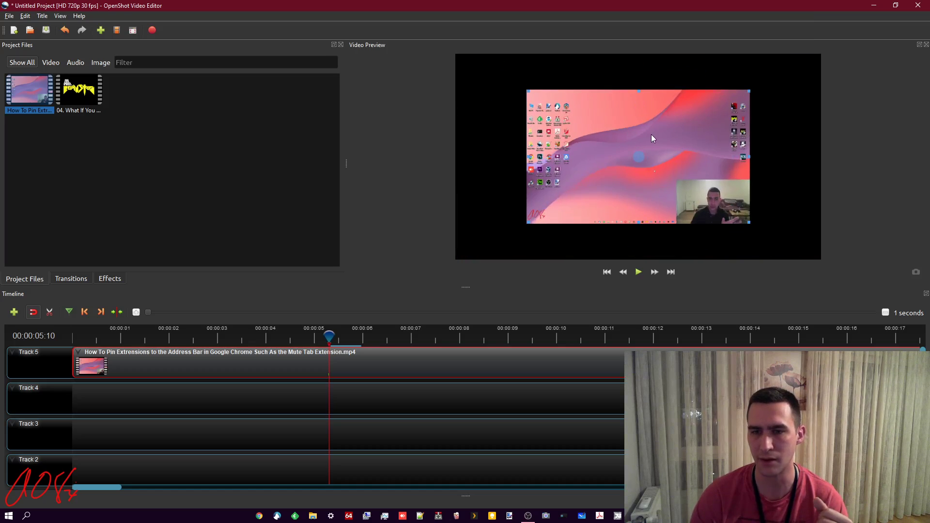
left_click_drag(639, 155, 758, 247)
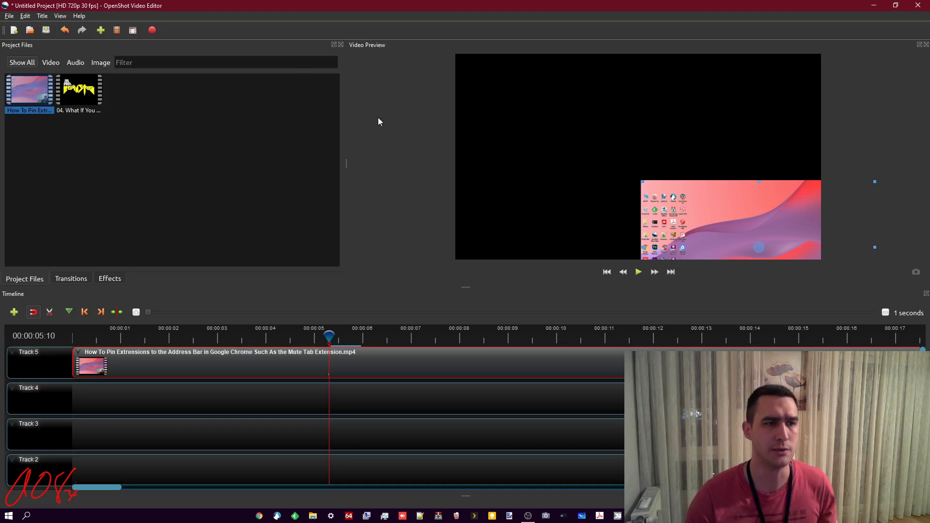
Step: Open the video export settings and examine the file name, folder path, and the simple and advanced options
left_click(9, 17)
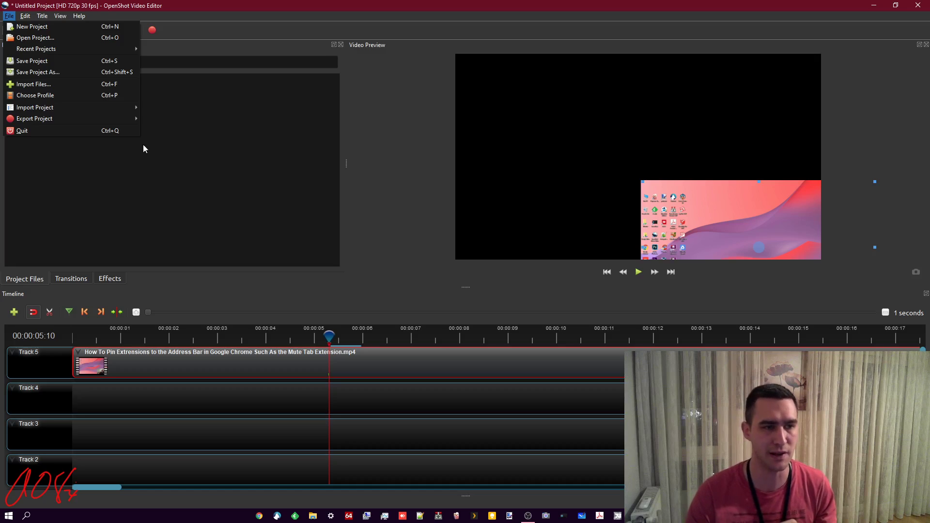
mouse_move(100, 120)
left_click(186, 118)
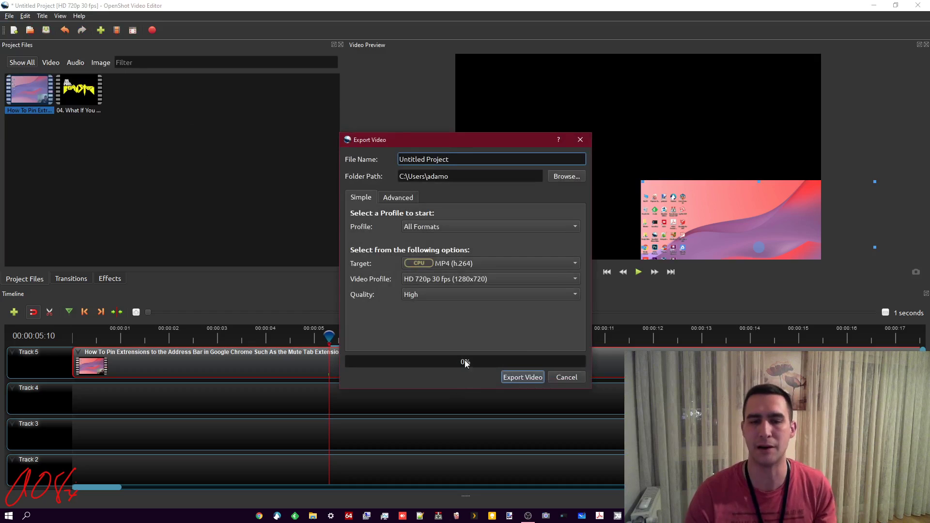
left_click_drag(455, 165, 113, 166)
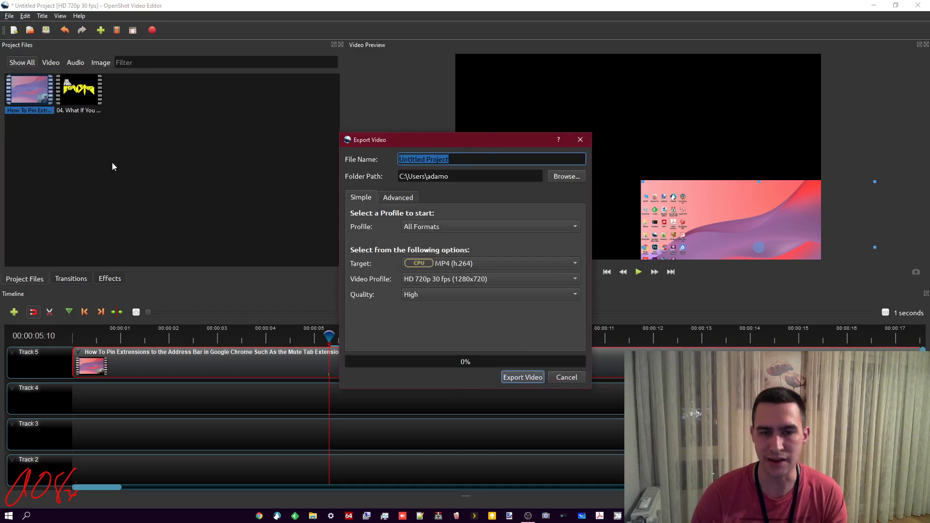
left_click(457, 176)
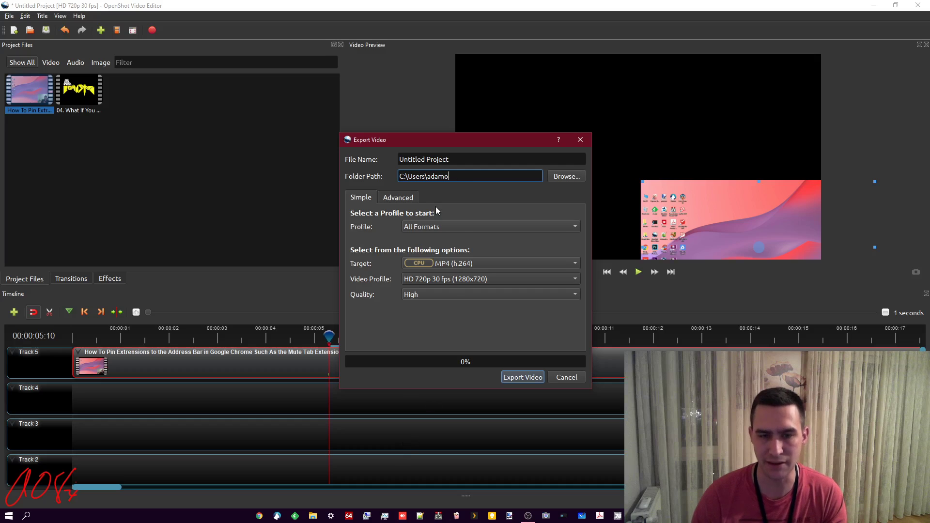
left_click(399, 197)
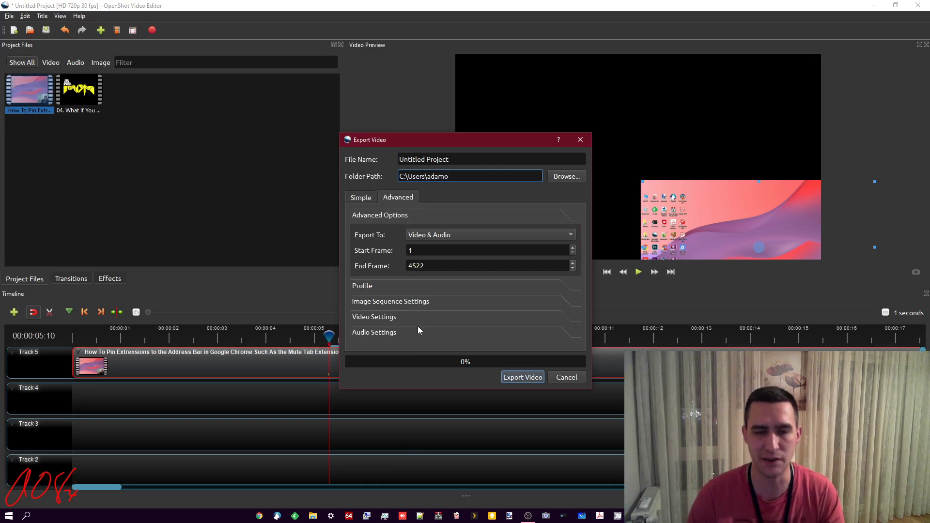
left_click(368, 199)
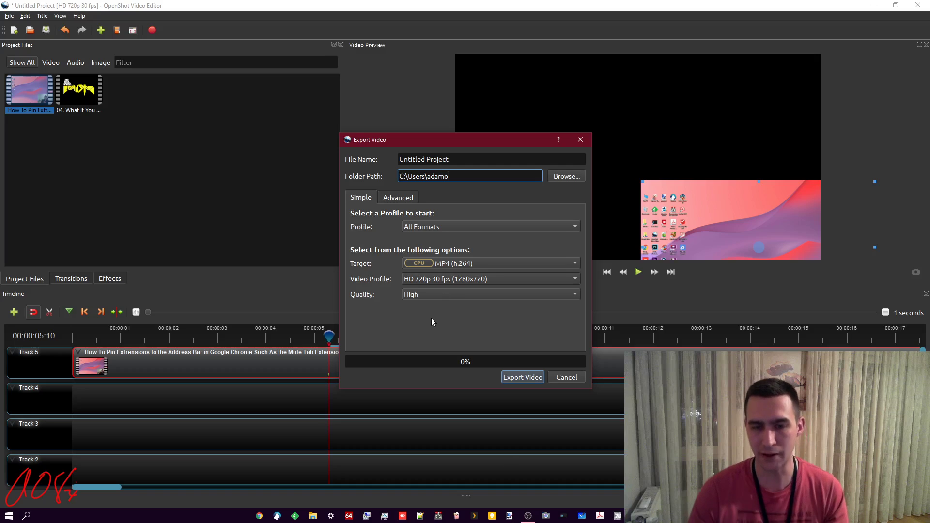
Step: Choose MP4 (h.264) as the export target and HD 720p 30 fps (1280x720) as the video profile
left_click(457, 266)
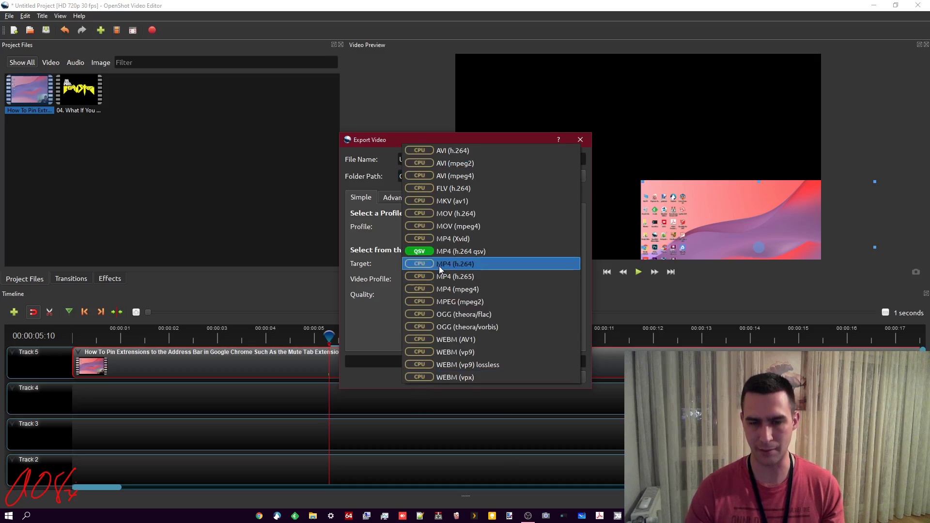
left_click(477, 263)
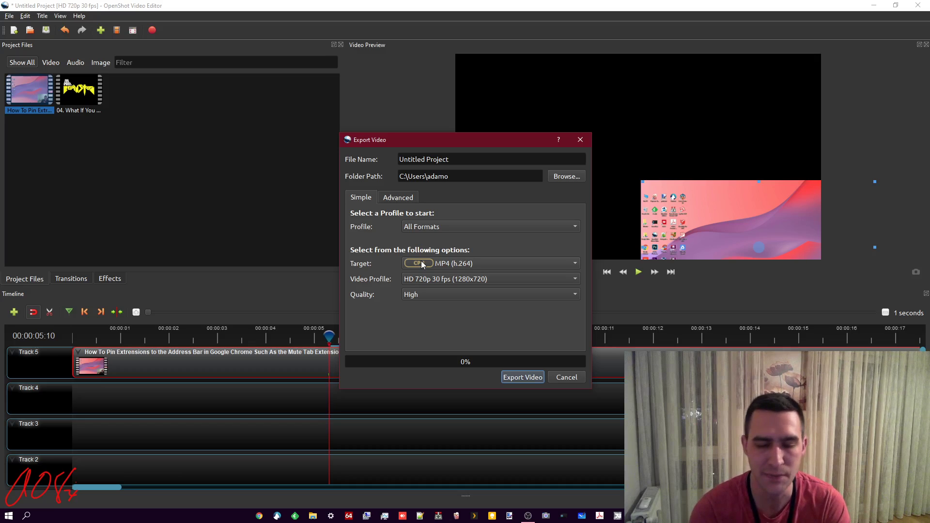
left_click(439, 279)
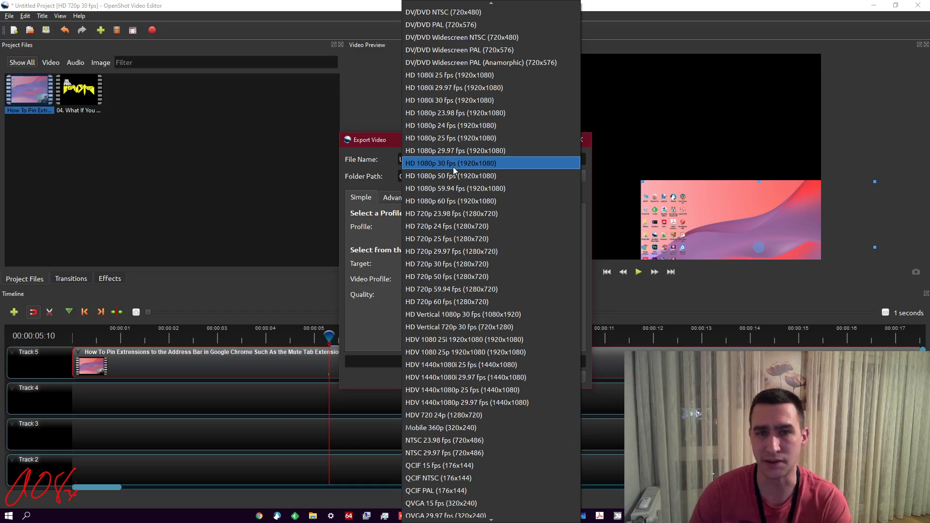
left_click(464, 264)
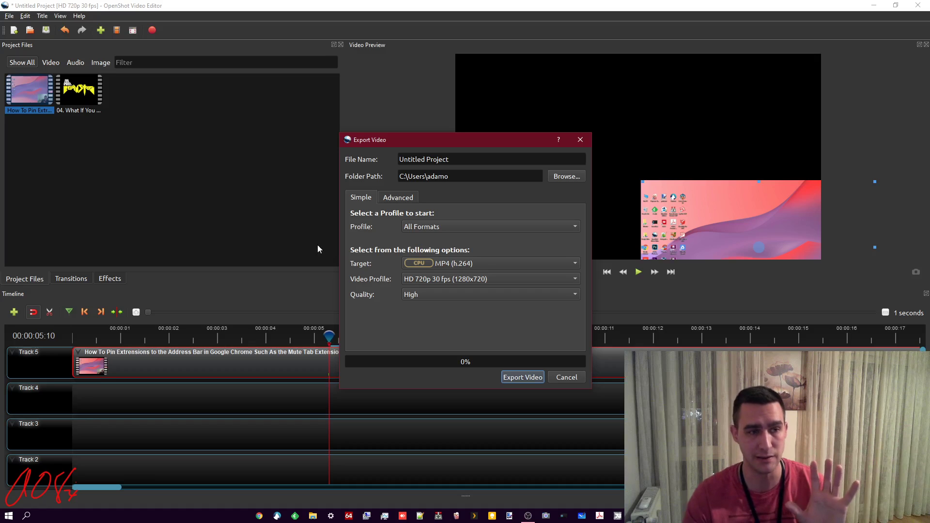
Step: Cancel the video export and close OpenShot Video Editor without saving the project
left_click(565, 378)
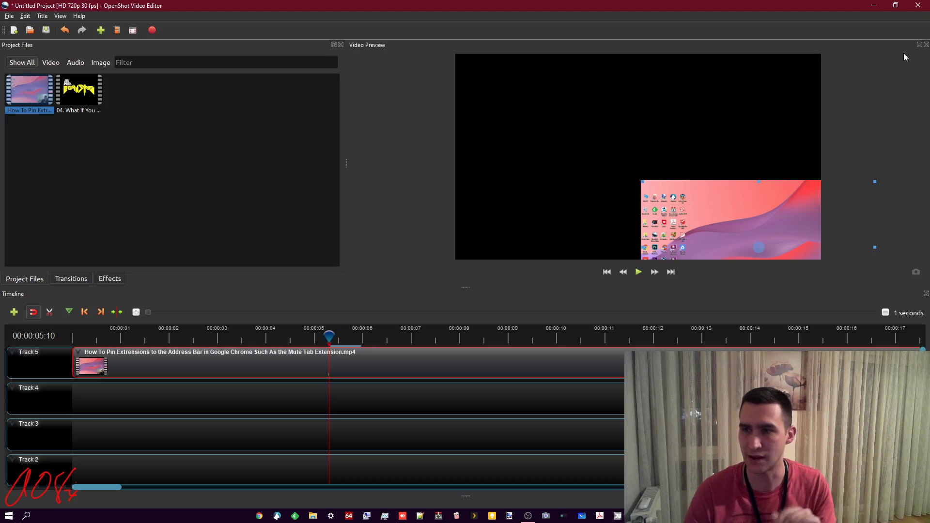
left_click(917, 6)
left_click(481, 267)
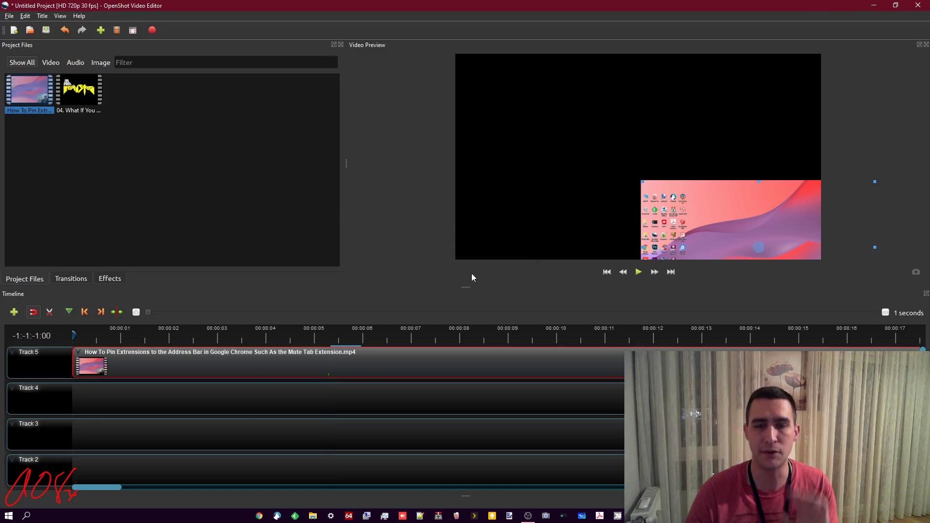
key("super")
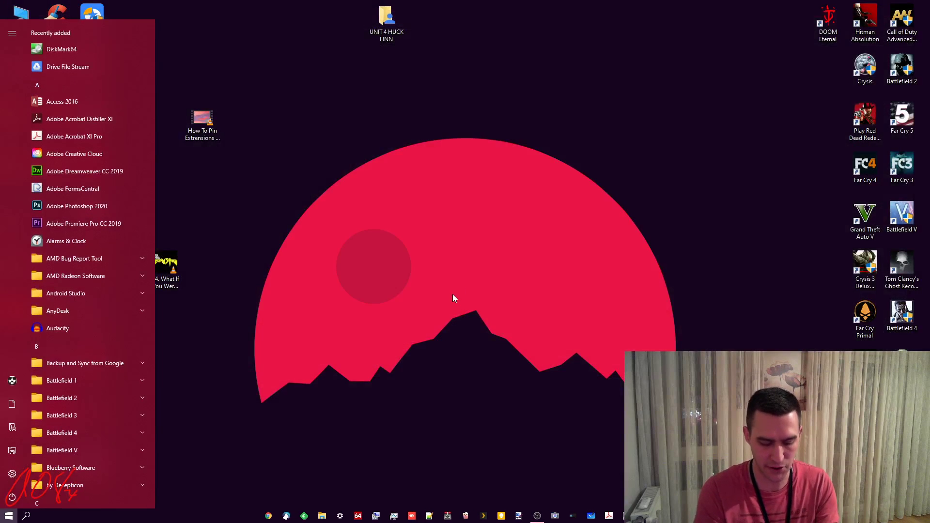
type("ph")
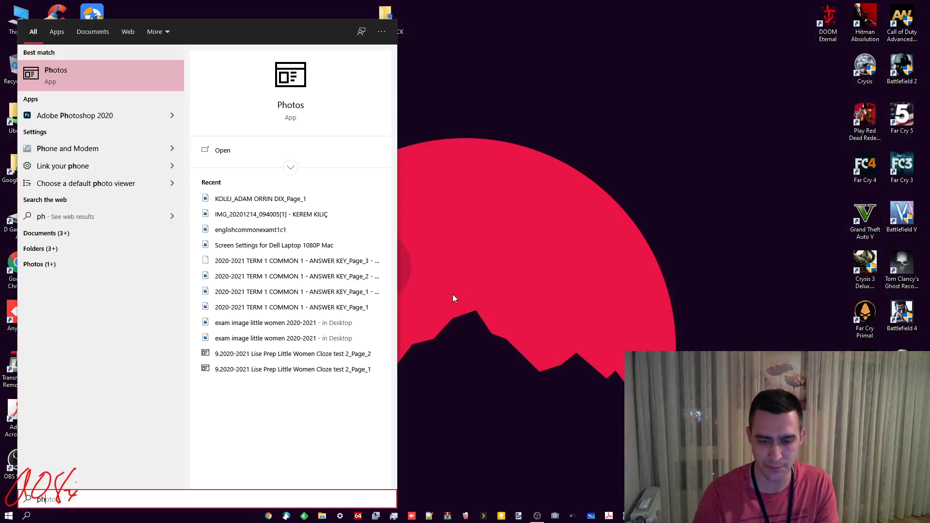
left_click(452, 295)
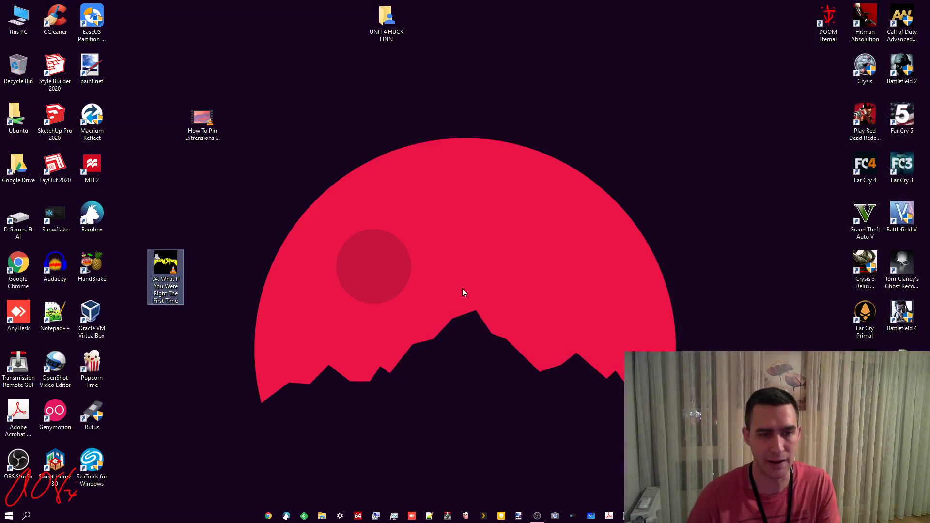
Step: Open the desktop video "How To Pin Extrensions to the Address Bar in Google Chrome" with Photos
right_click(200, 125)
mouse_move(314, 207)
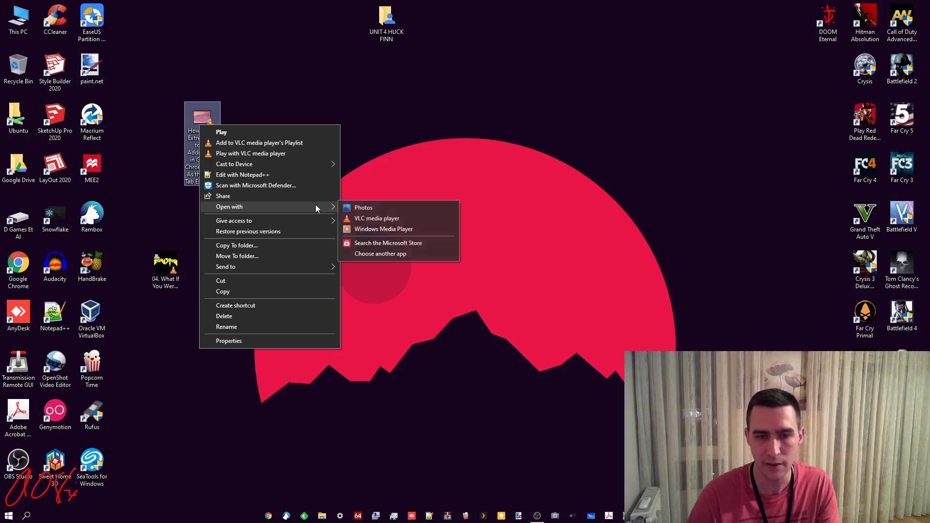
left_click(367, 210)
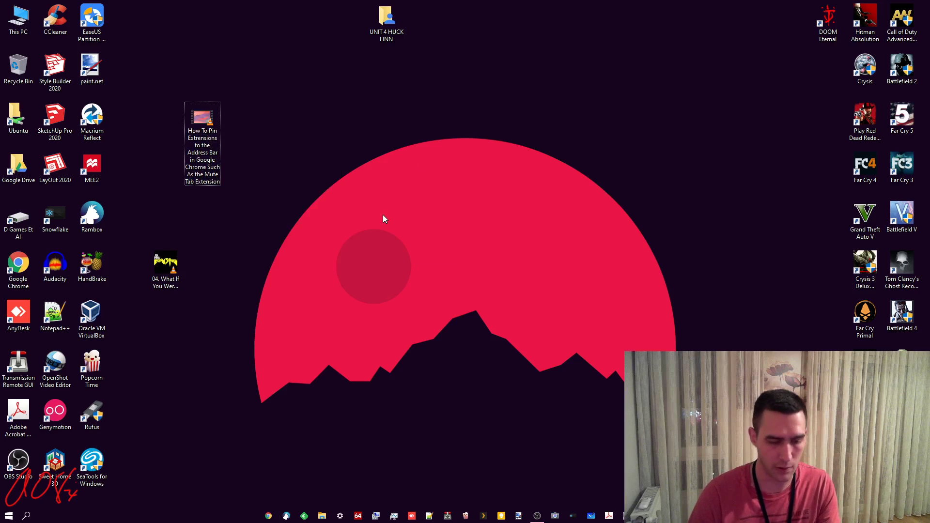
Step: Search Windows for "vide" and launch the Video Editor app
key("super")
type("vide")
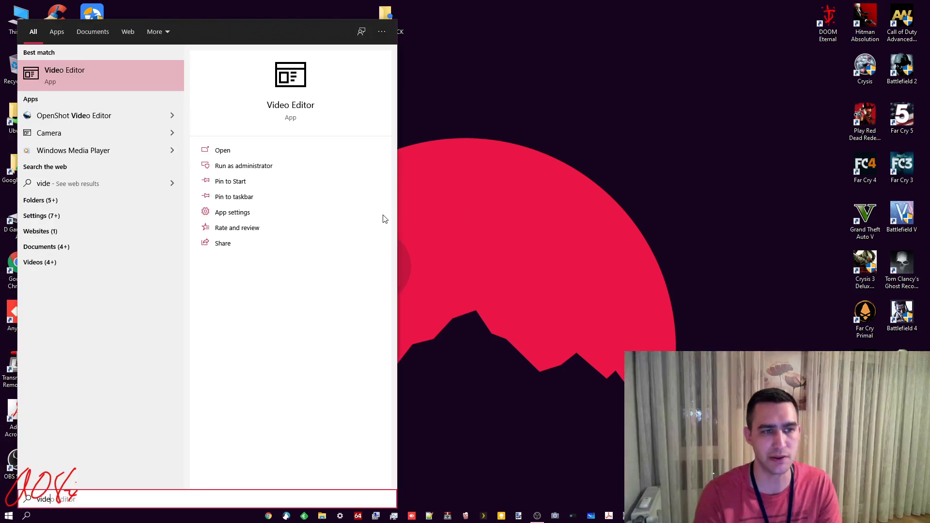
key("Return")
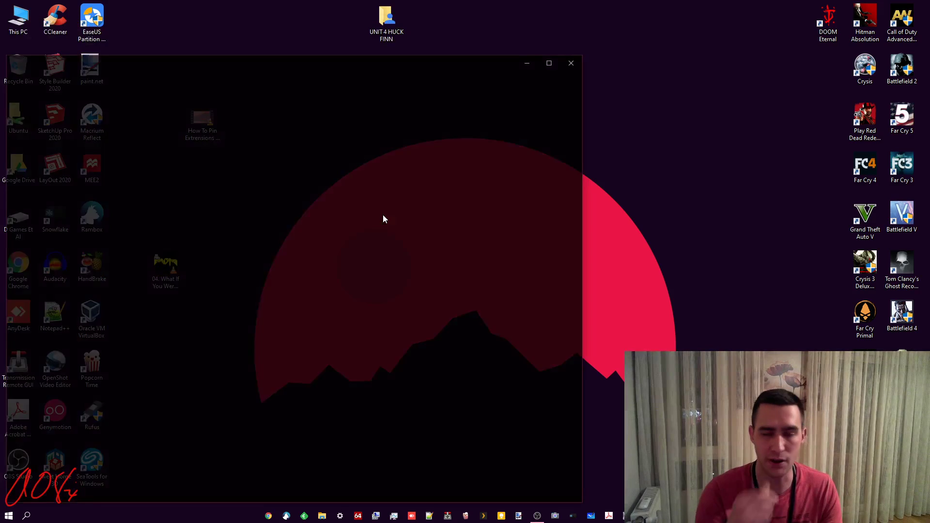